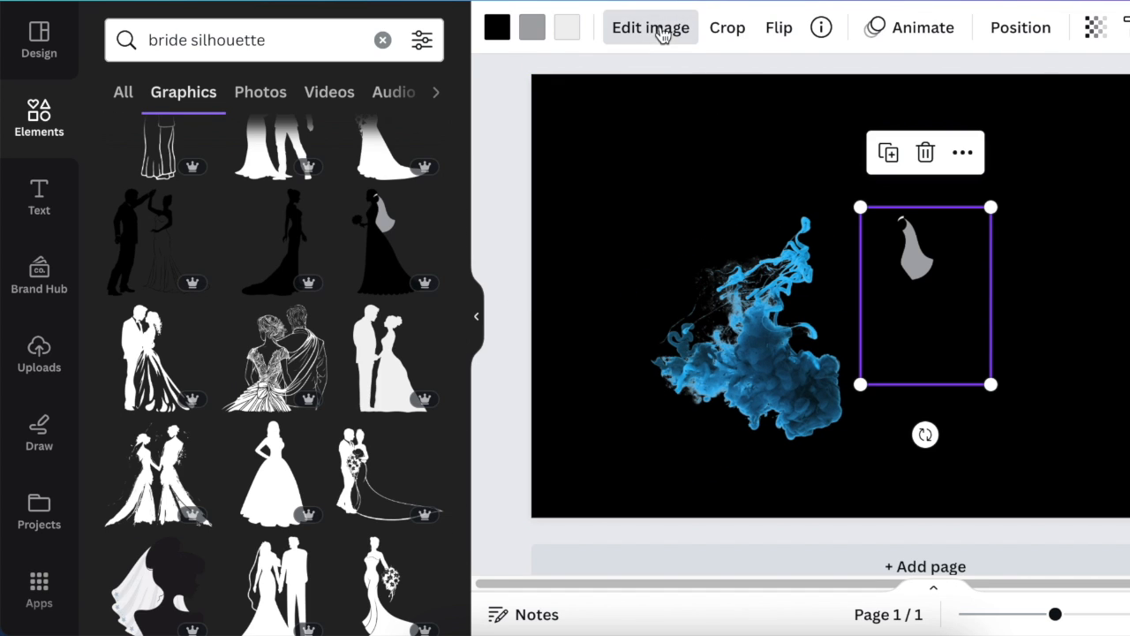
Flip the bride silhouette horizontally
click(660, 30)
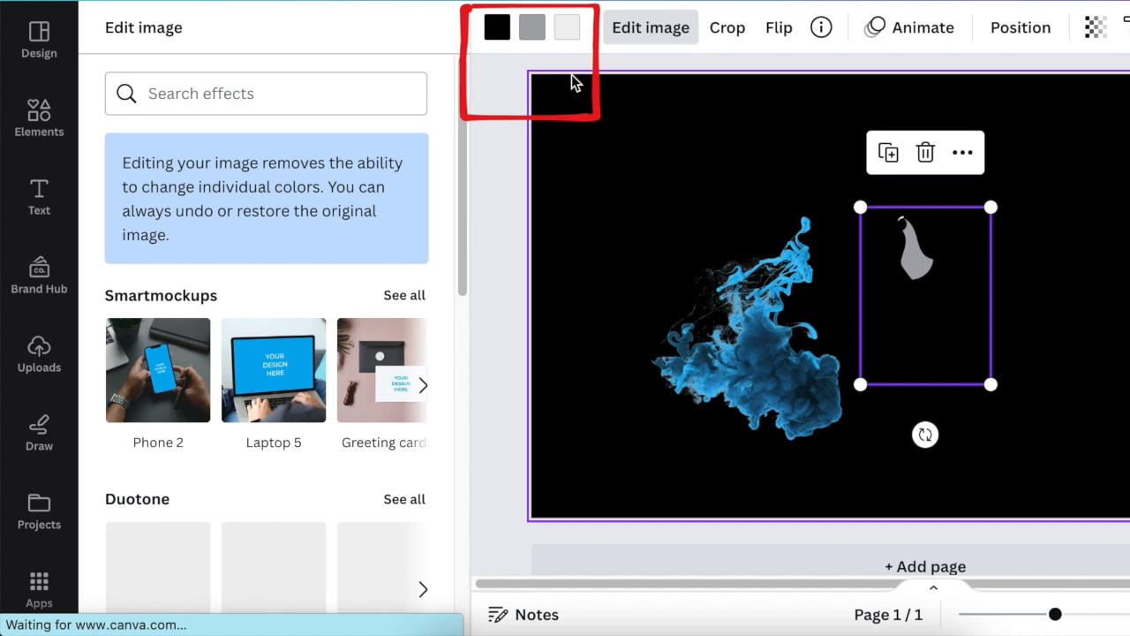
click(780, 29)
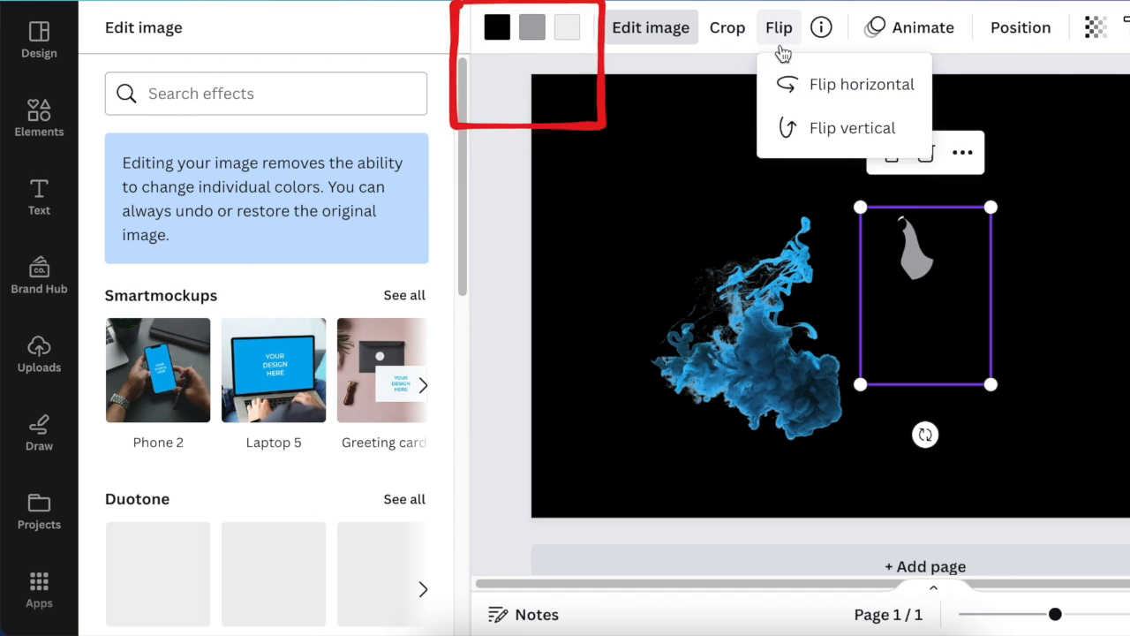
click(843, 88)
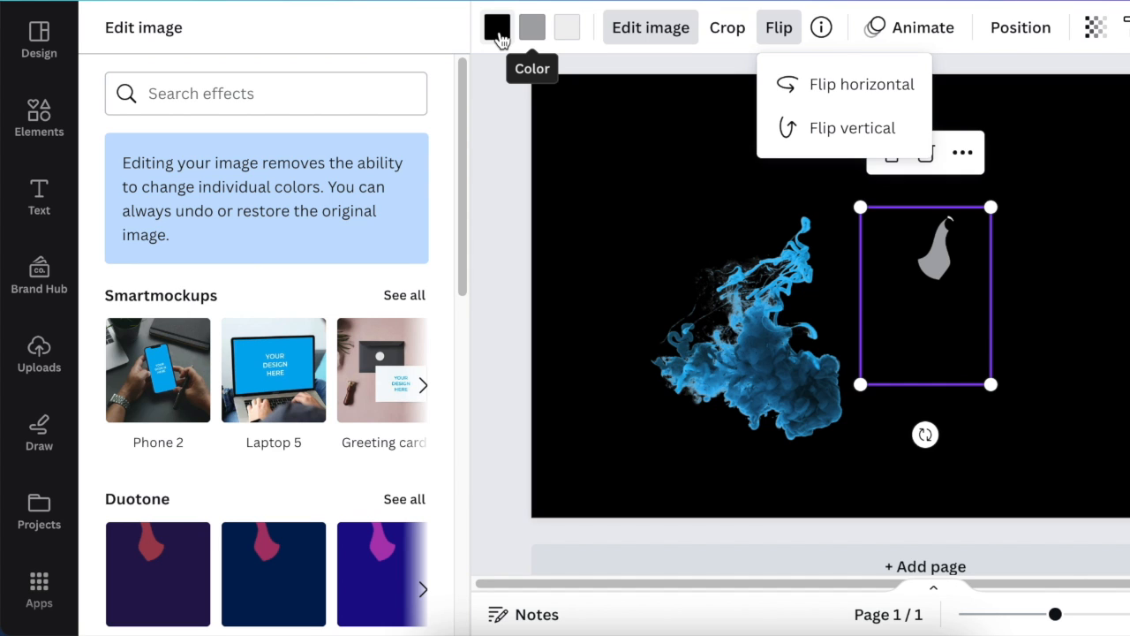
Recolor the bride's black body with the light blue #35C1FB sampled from the smoke, and her gray veil with black
click(497, 28)
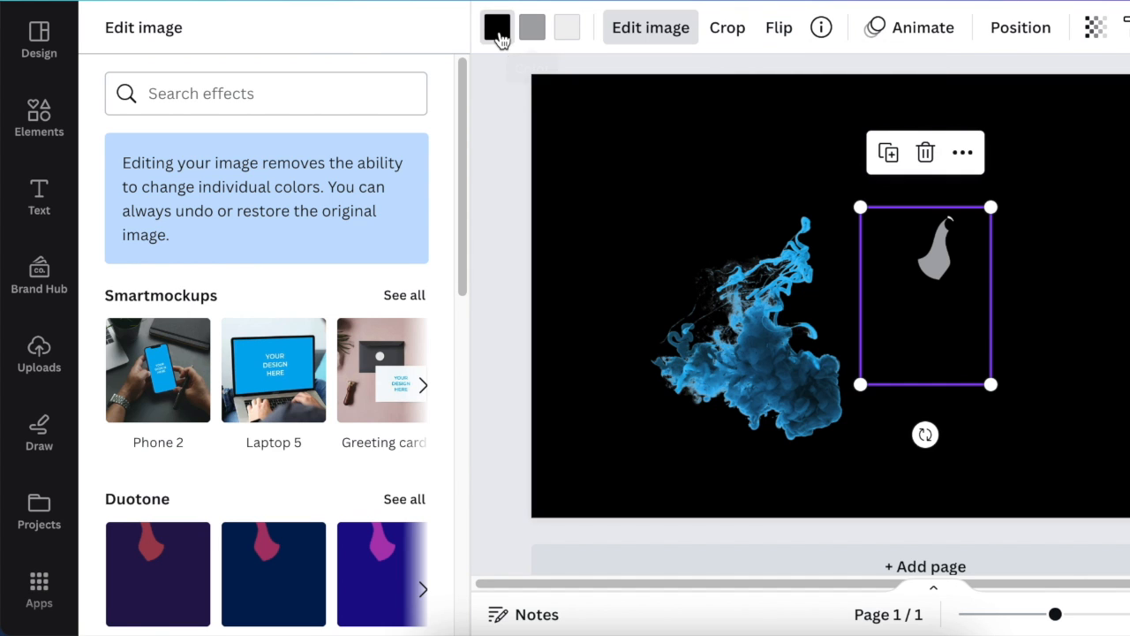
click(127, 159)
click(406, 386)
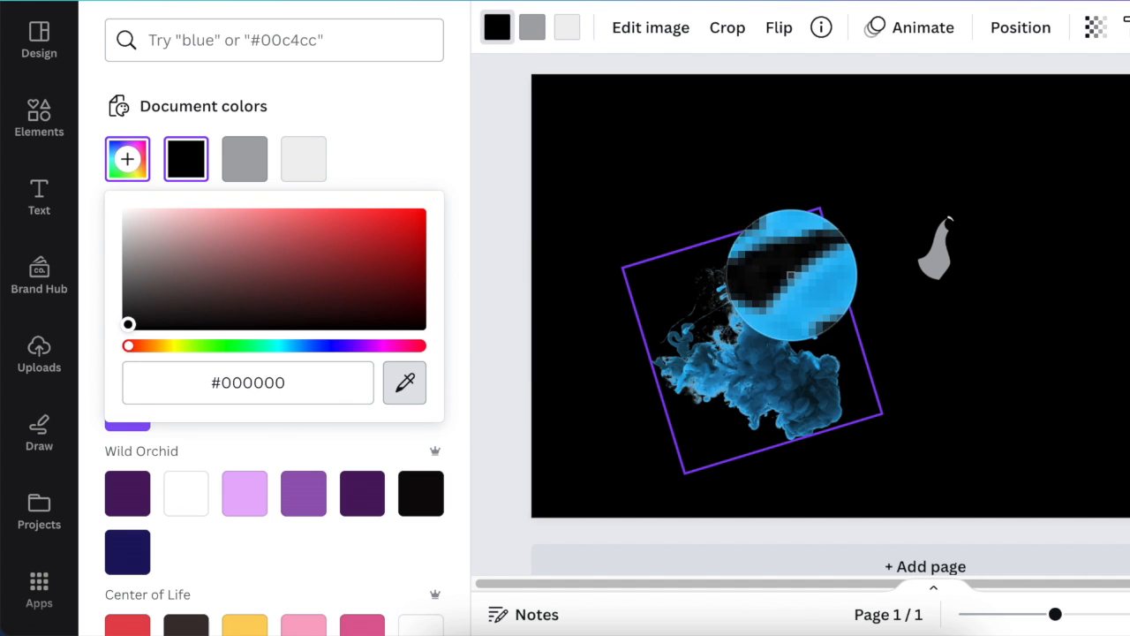
click(802, 275)
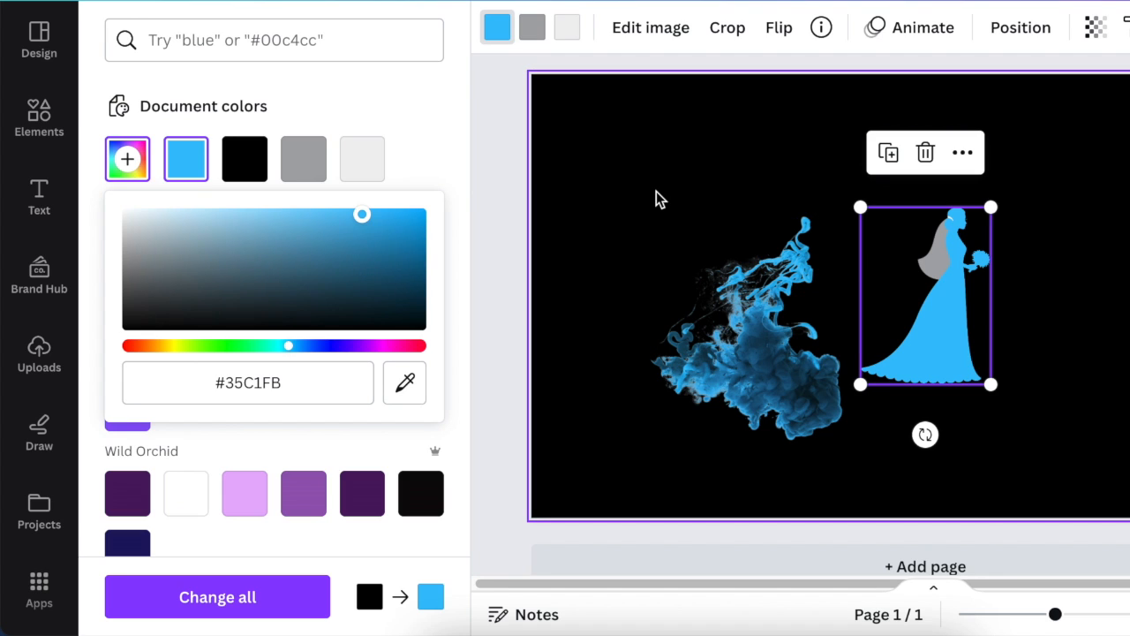
click(532, 27)
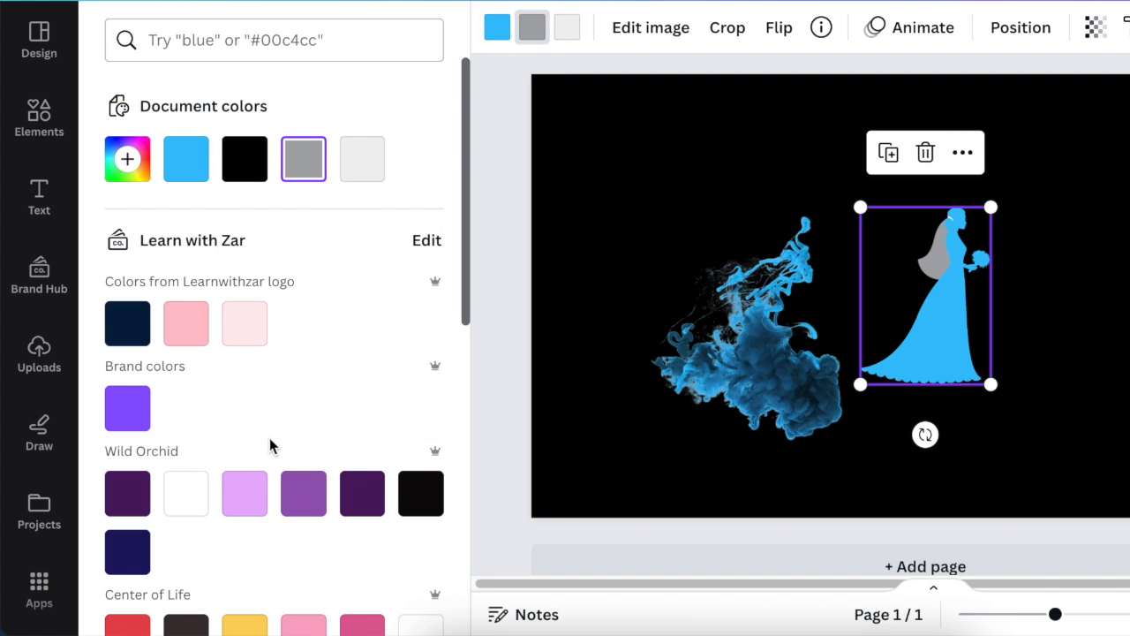
click(248, 172)
Move the bride silhouette over the smoke cloud's right half and rotate the smoke to about -6.4°
drag(930, 355, 809, 358)
click(708, 375)
drag(796, 492, 752, 491)
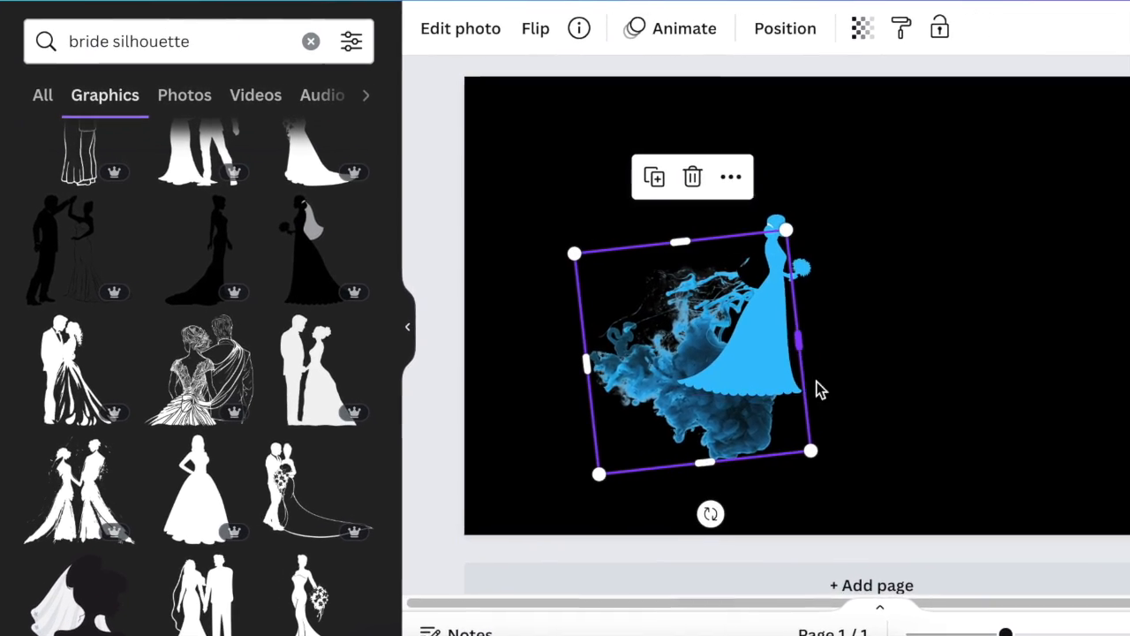
Send the bride silhouette to the back so the smoke covers her dress
click(792, 379)
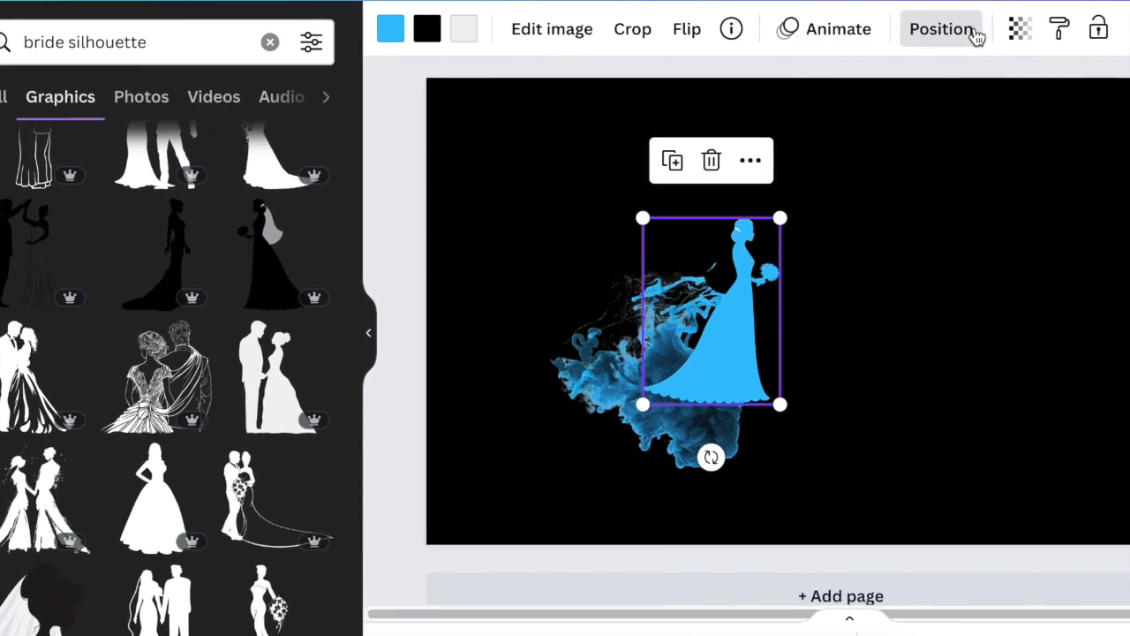
click(940, 29)
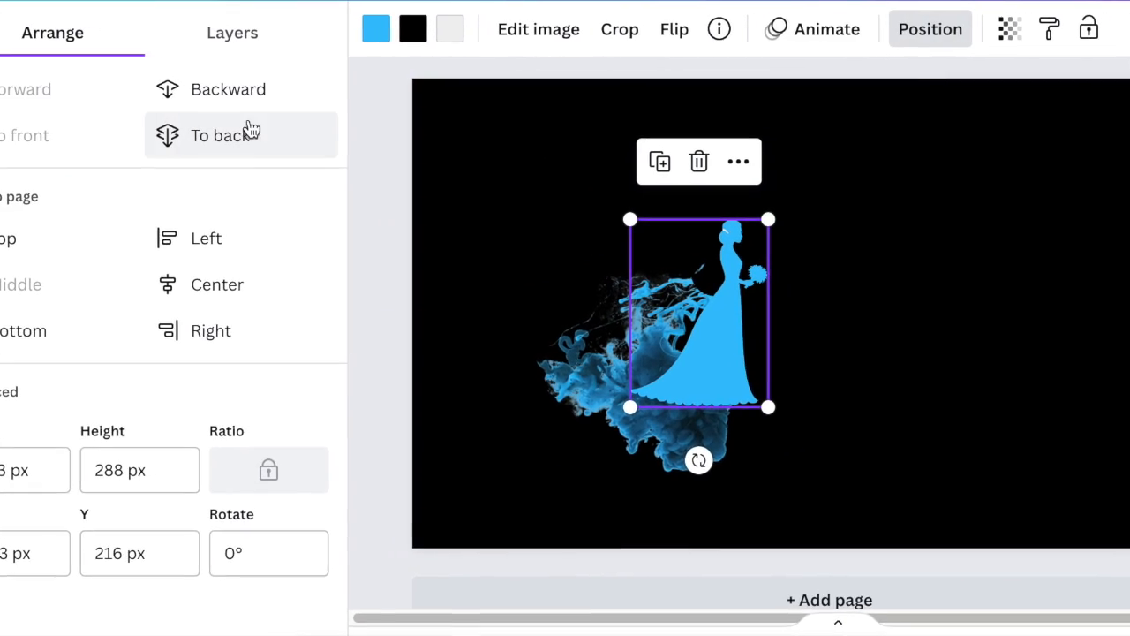
click(252, 141)
click(850, 469)
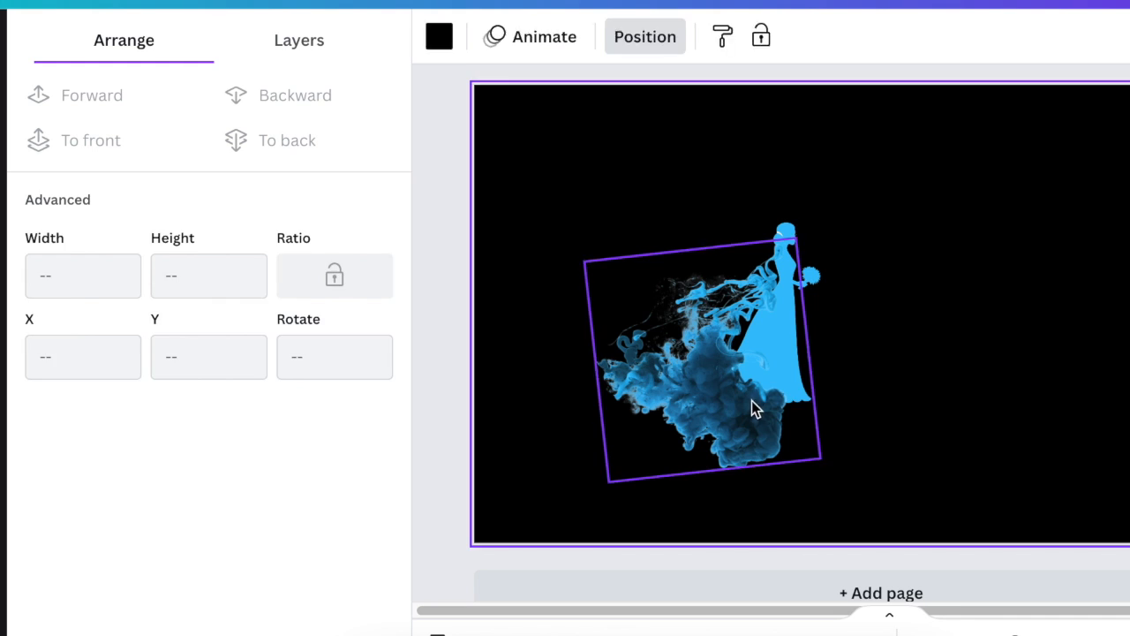
Duplicate the smoke cloud, rotate the copy and layer the smoke over the hem and lower part of the dress
click(751, 400)
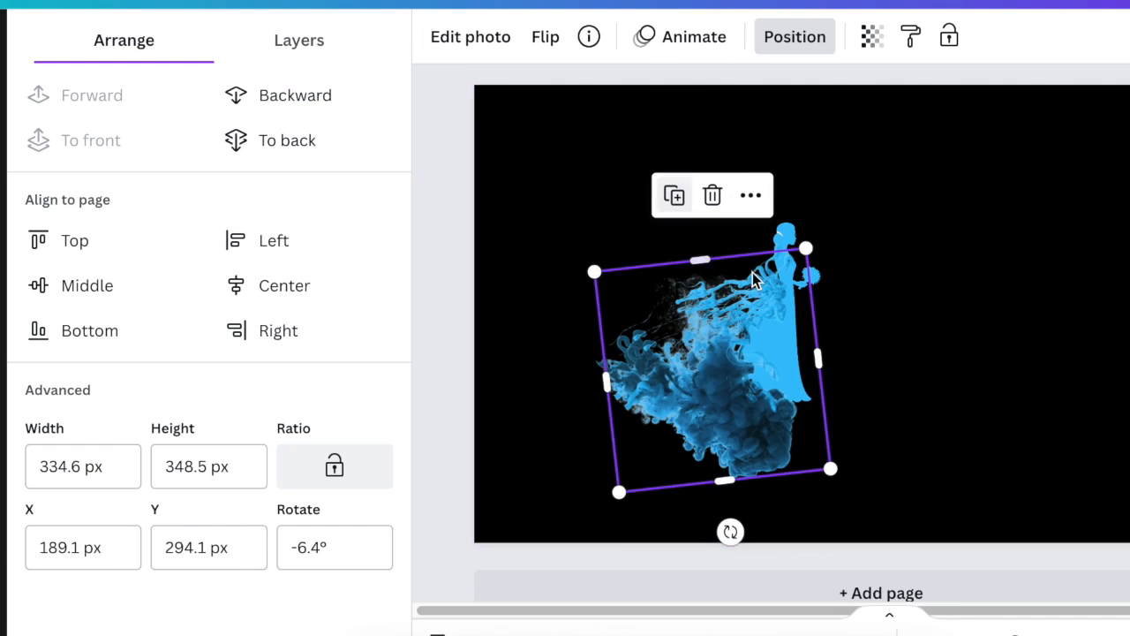
drag(764, 437, 807, 427)
drag(769, 522, 821, 519)
mouse_move(788, 429)
mouse_down()
mouse_move(792, 447)
mouse_move(784, 438)
mouse_up()
click(937, 475)
click(713, 281)
drag(712, 274, 737, 323)
click(998, 425)
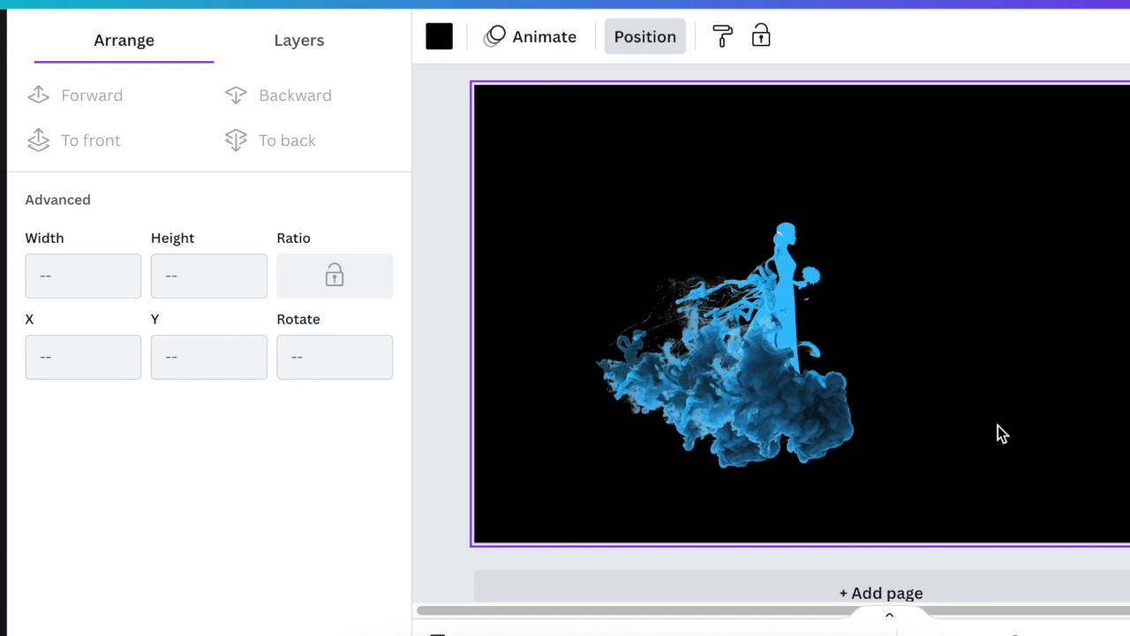
Copy the smoke at a reduced size of about 158.9 by 113.6 px, rotate it to about -124° and place it beside the bride's upper skirt
click(835, 419)
drag(835, 420, 936, 356)
drag(840, 328, 739, 319)
drag(766, 404, 802, 273)
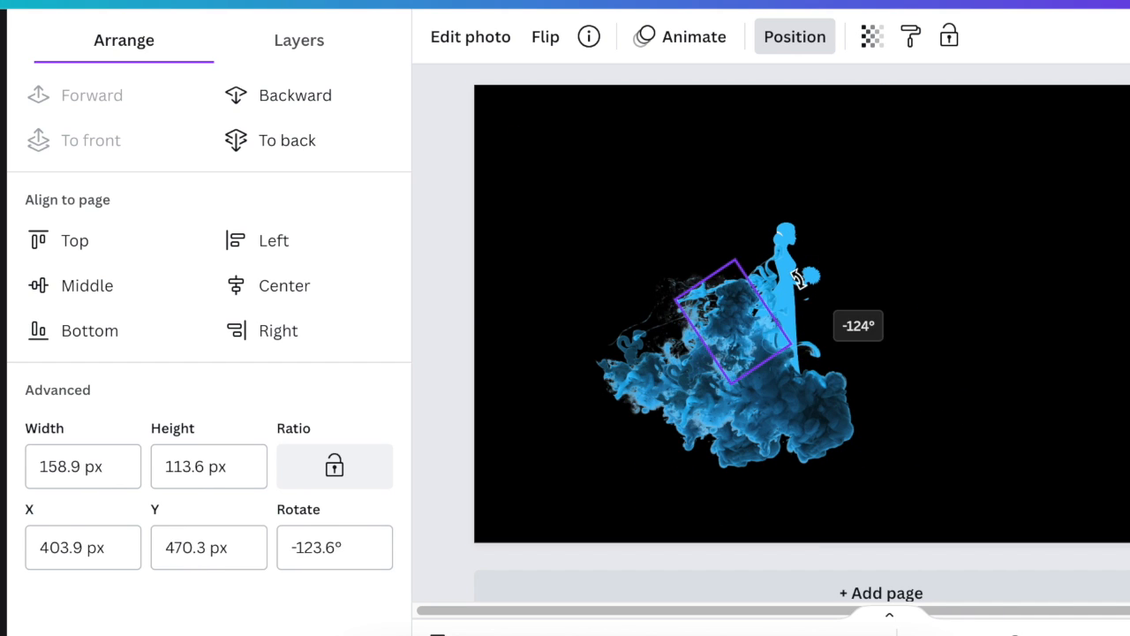
Change the small smoke copy's layer order so it lies behind the front cloud, and nudge it closer to the dress
click(303, 142)
click(106, 101)
click(755, 429)
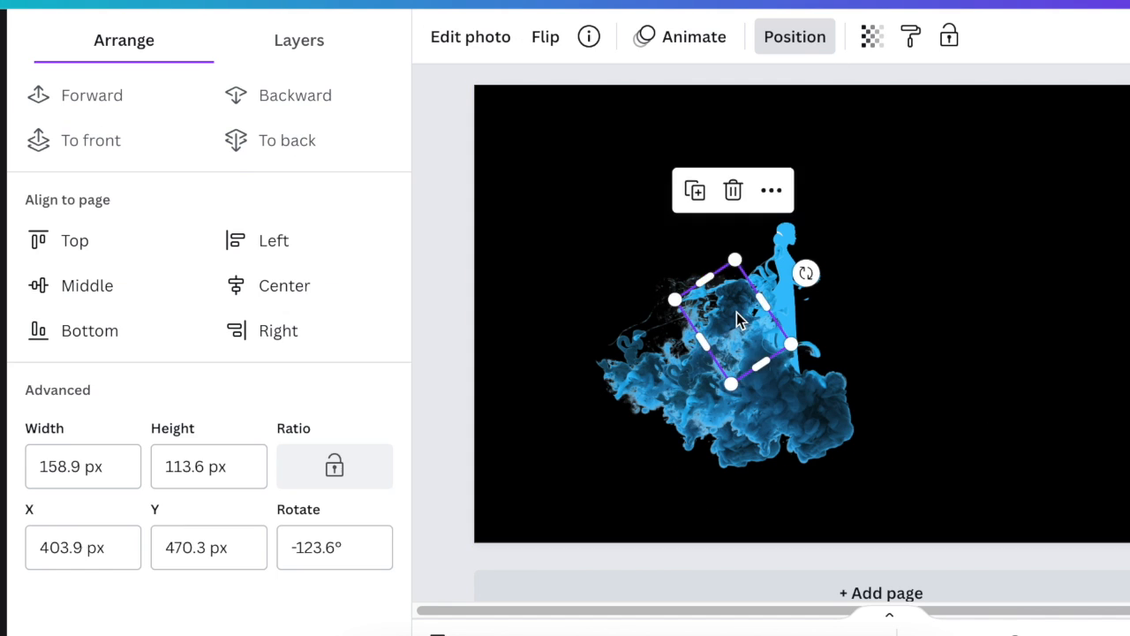
drag(736, 312, 747, 325)
click(967, 417)
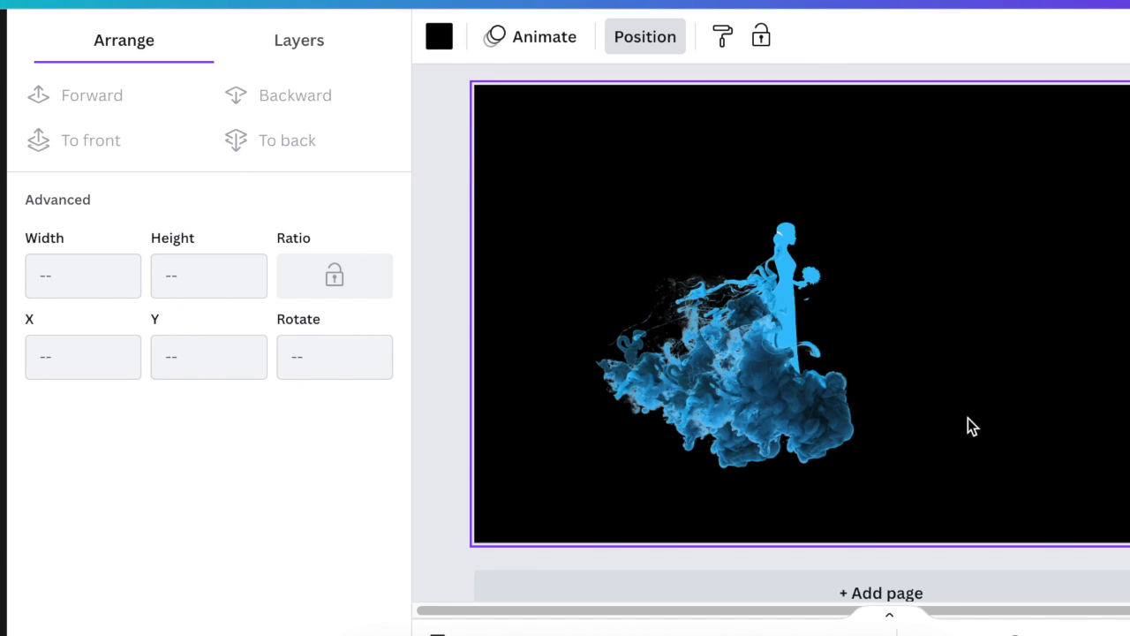
Copy the small smoke piece, rotate the copy to about 145.8° and place it at the upper edge of the dress train
click(747, 311)
drag(747, 311, 1039, 338)
click(1043, 410)
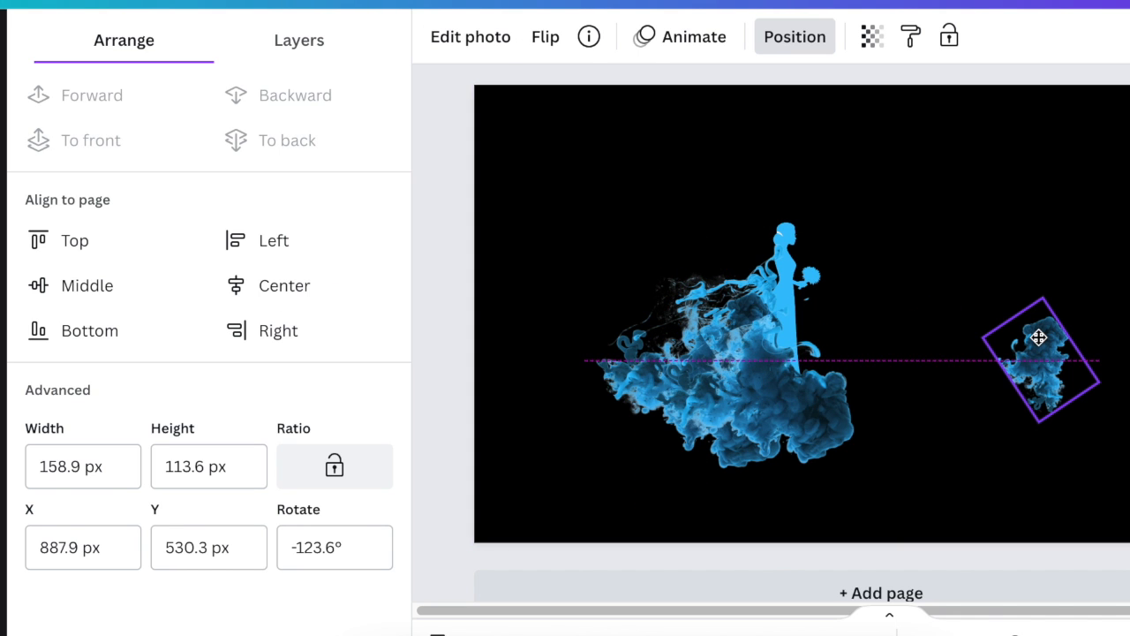
drag(1113, 309, 979, 268)
drag(1038, 354, 685, 307)
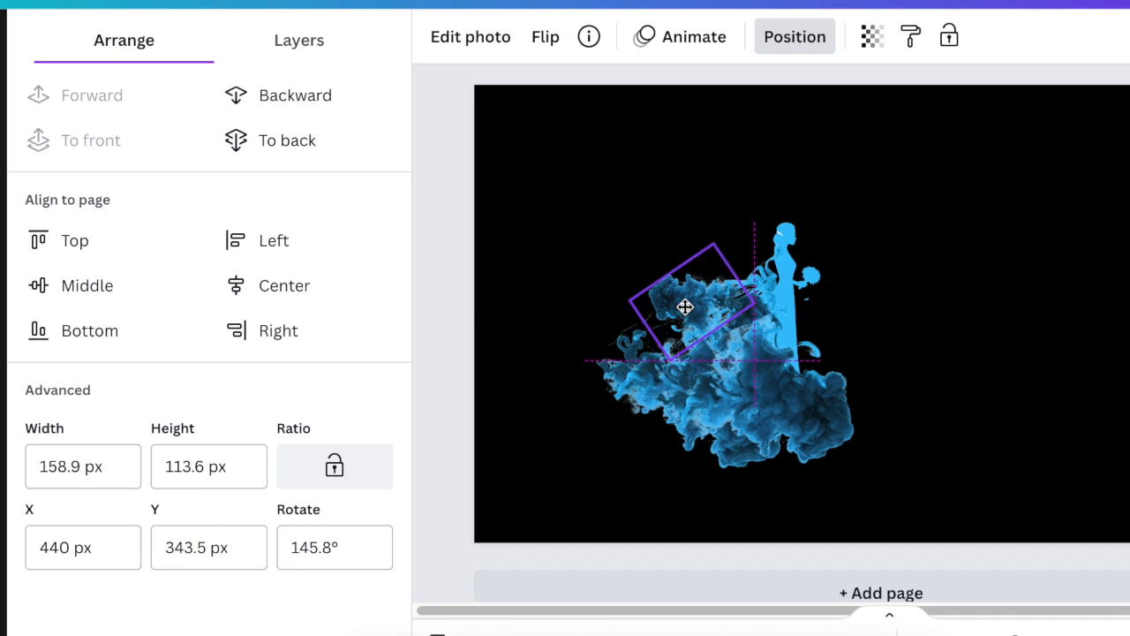
click(986, 371)
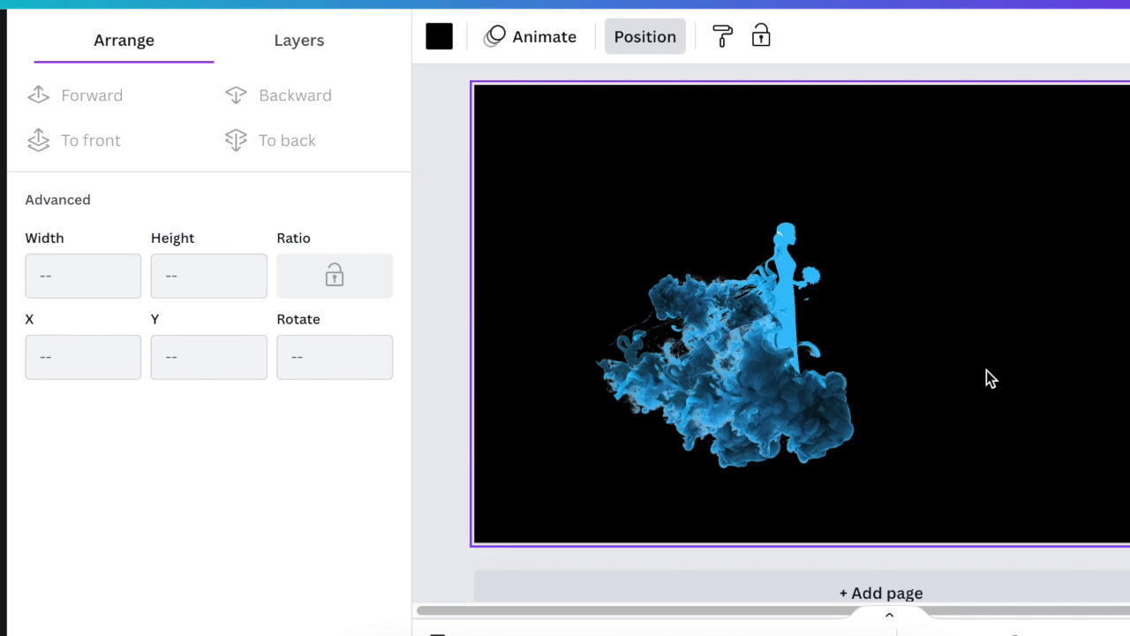
Fill the upper-left part of the dress train with further copies of the small smoke piece
click(712, 314)
drag(712, 314, 658, 337)
click(1082, 413)
click(674, 340)
click(1016, 422)
key(super+v)
drag(578, 371, 574, 362)
drag(664, 320, 660, 325)
click(986, 421)
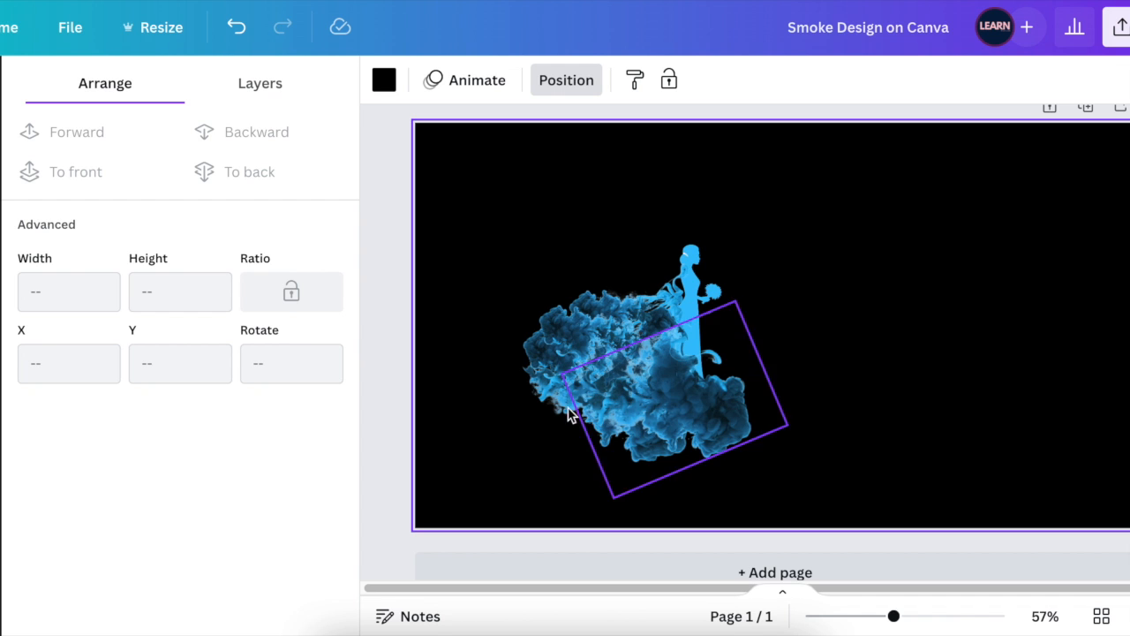
Select the bride silhouette with all the smoke pieces and group them
click(377, 285)
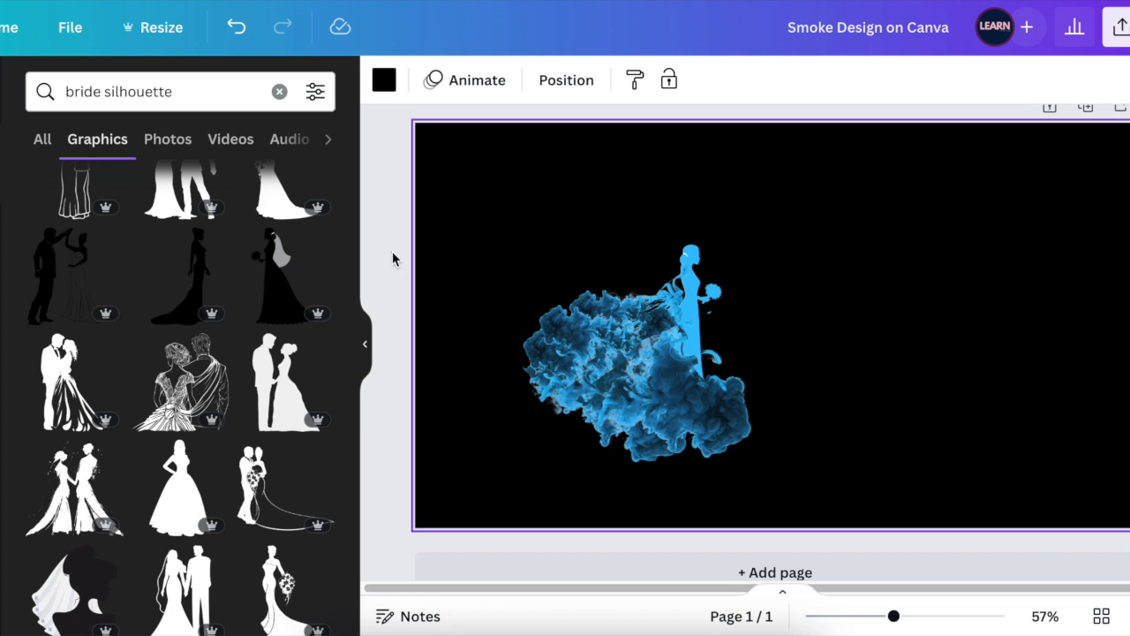
drag(396, 220, 918, 494)
click(586, 199)
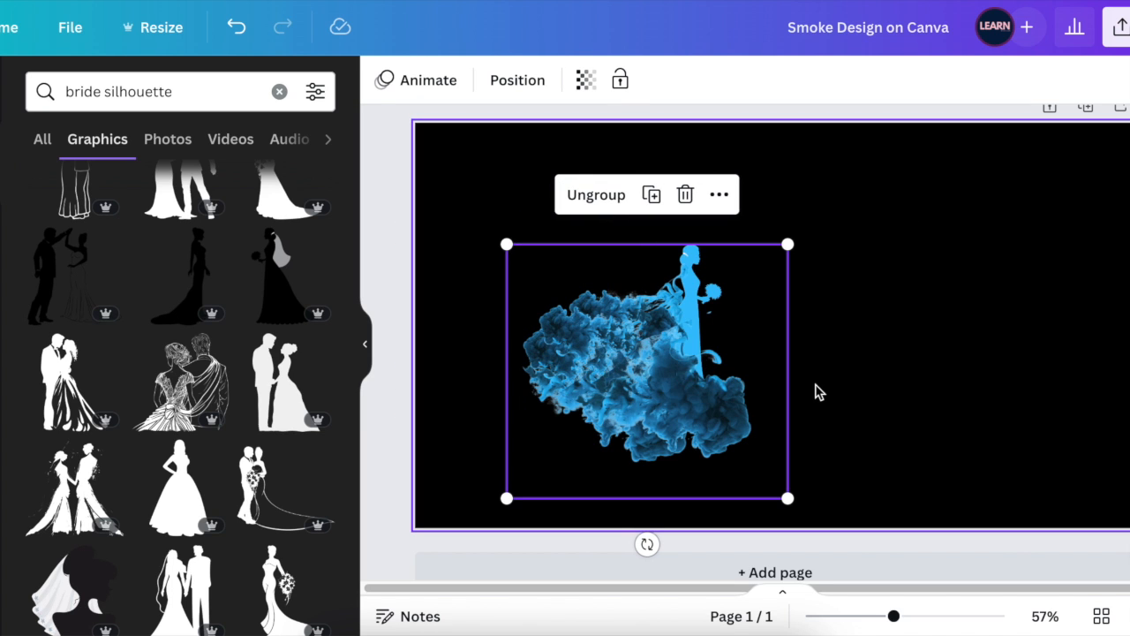
Move the grouped bride illustration to the left side of the page
click(865, 391)
drag(666, 376, 614, 328)
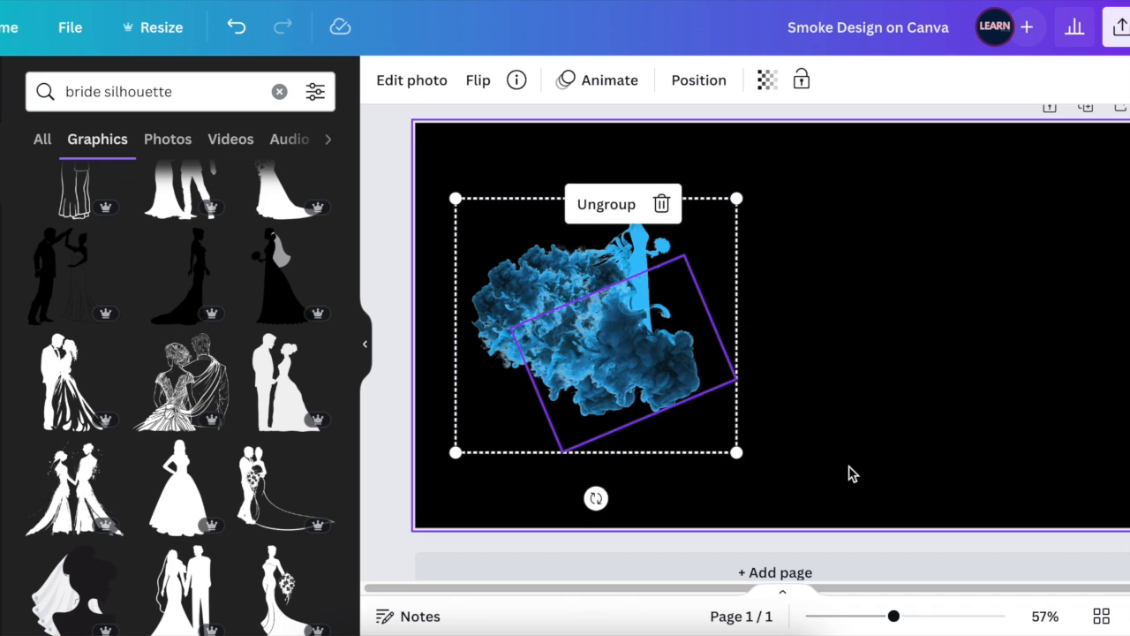
click(855, 476)
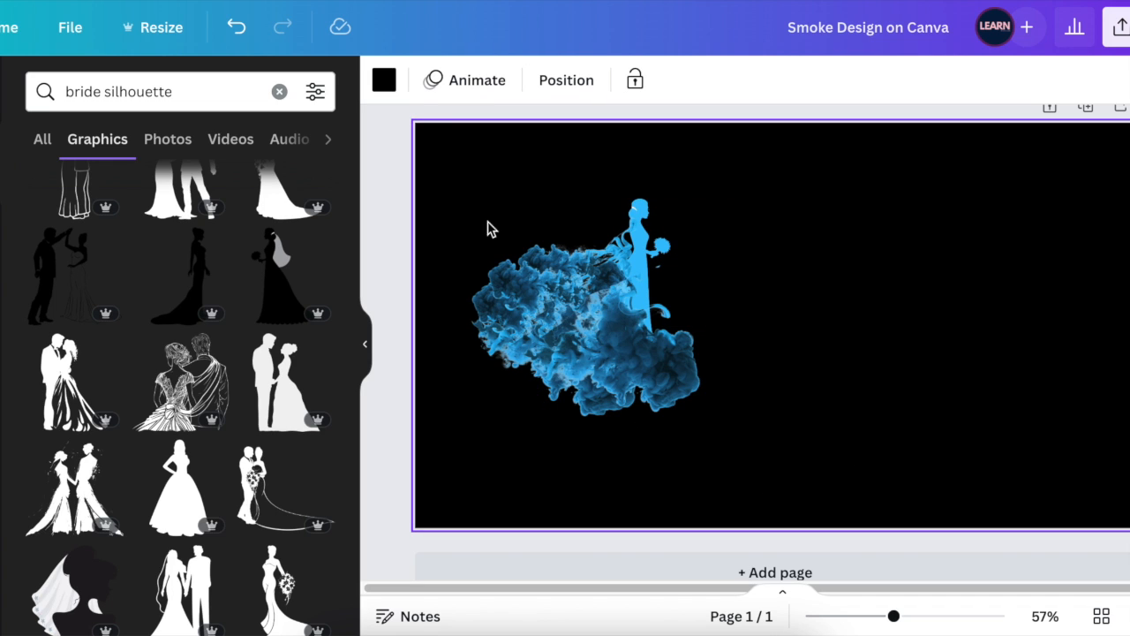
click(565, 227)
click(893, 446)
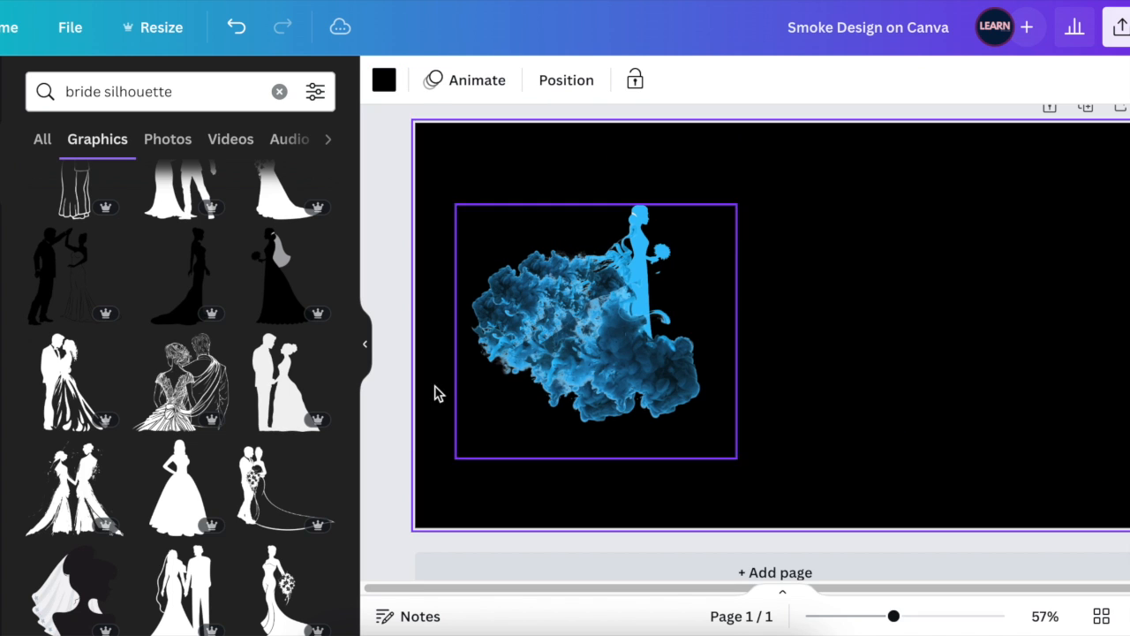
Add a text box, enlarge its text to a size of about 90.2 and move it to the right of the bride
key(t)
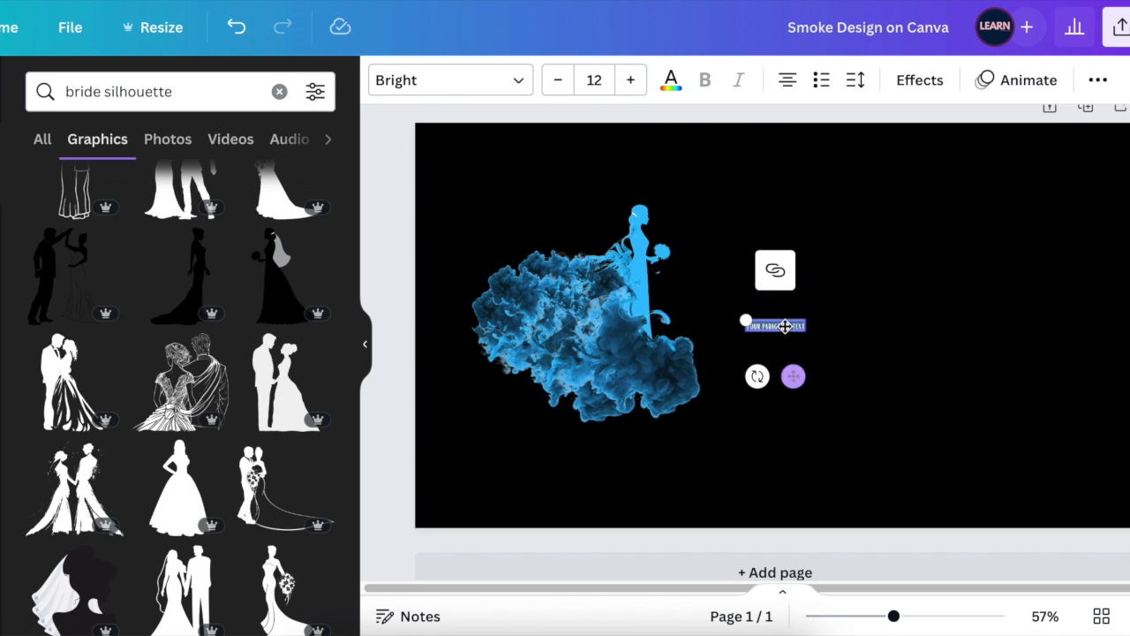
drag(745, 318, 363, 252)
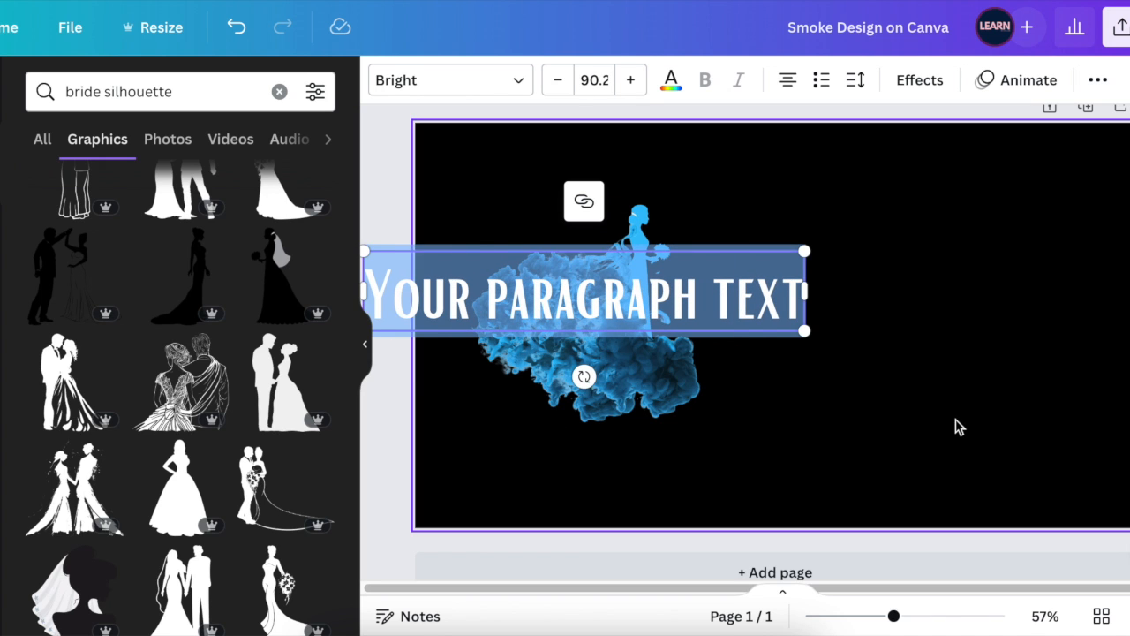
click(777, 346)
drag(777, 316, 1072, 336)
Set the text in The Bold Font, replace it with "BRIDE SMOKE" at size 103, and place it beside the bride
click(515, 83)
click(136, 386)
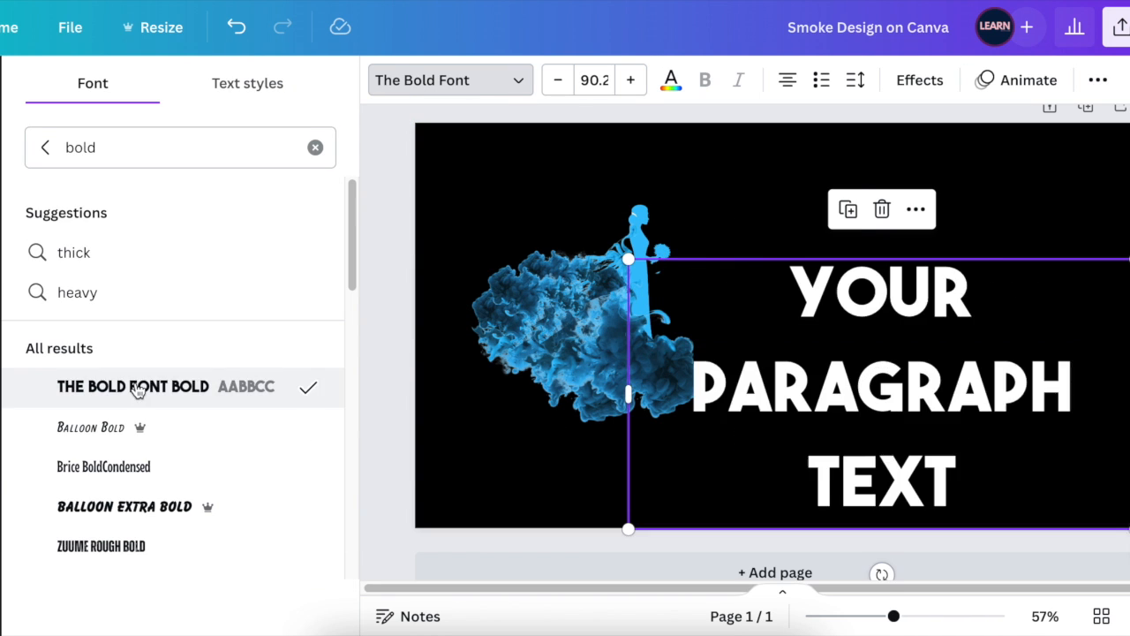
text(BRIDE SMOKE)
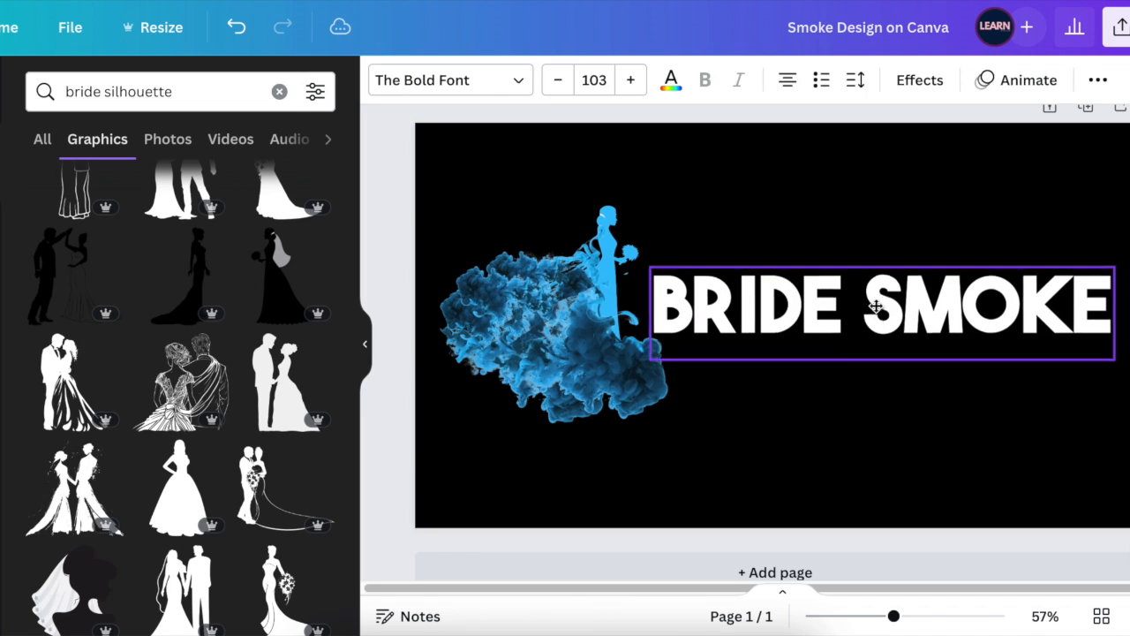
click(899, 358)
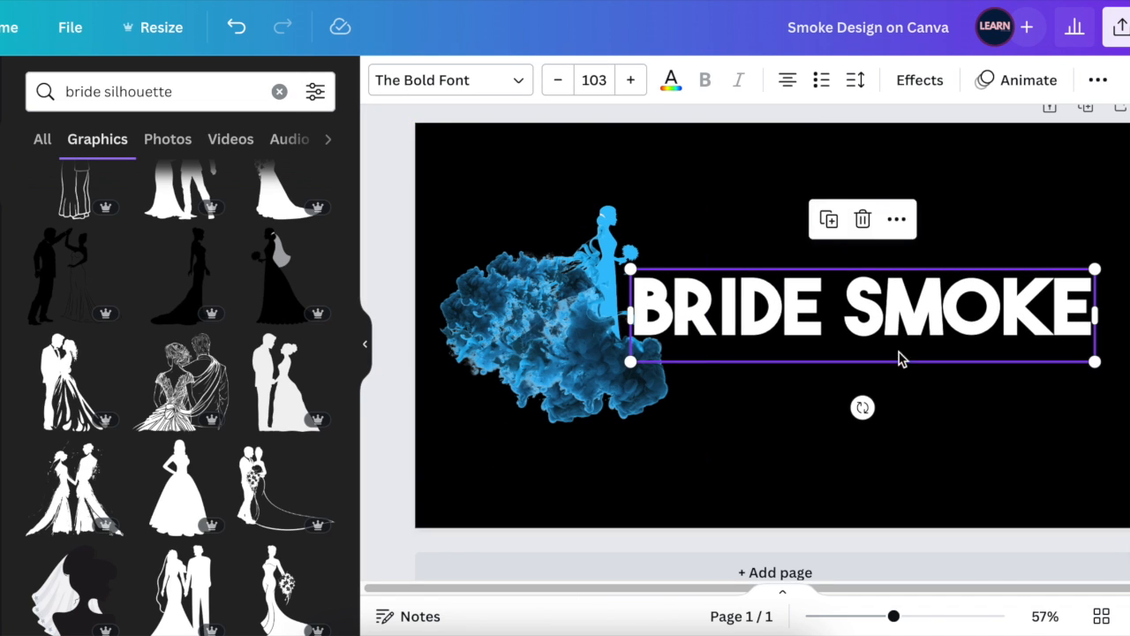
Apply the Hollow effect to the BRIDE SMOKE title and color it with the document's light blue
click(943, 90)
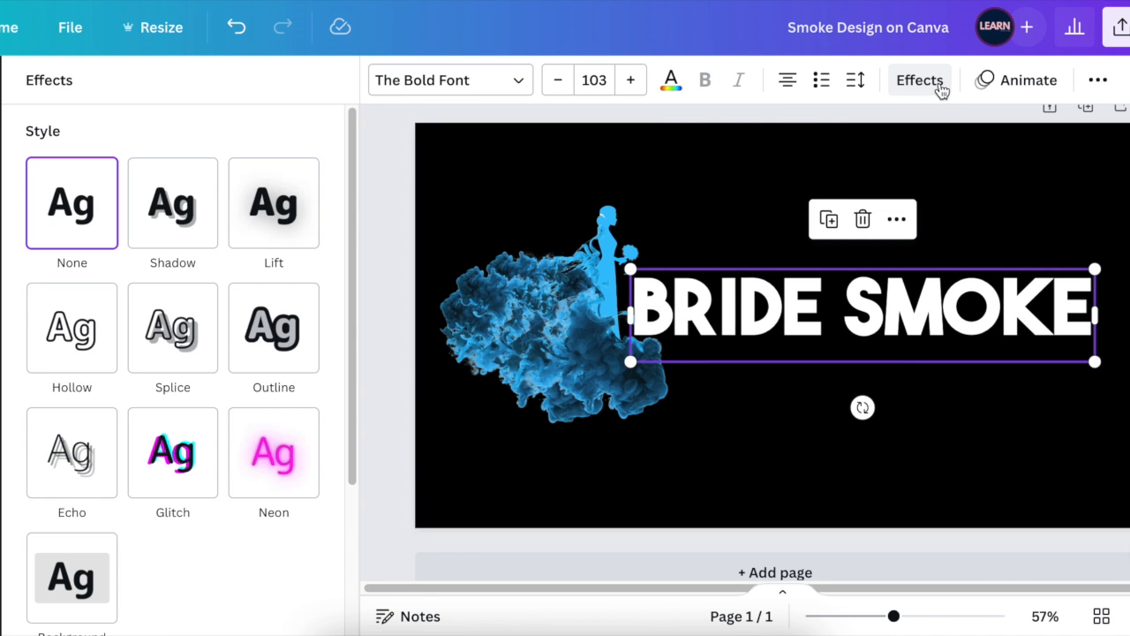
click(84, 339)
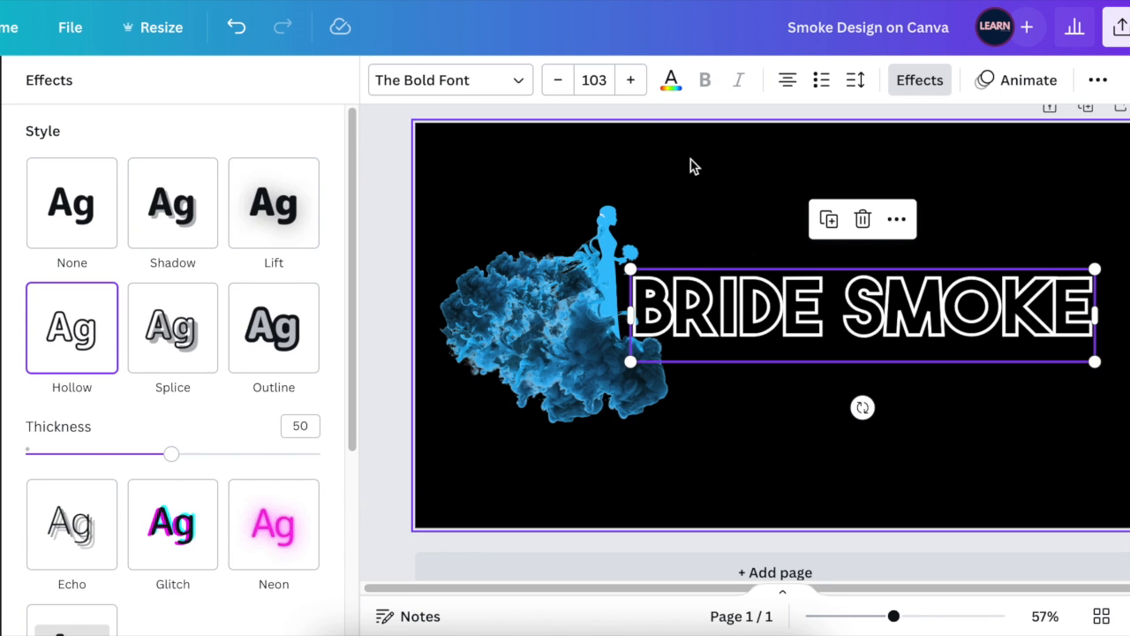
click(669, 81)
click(154, 200)
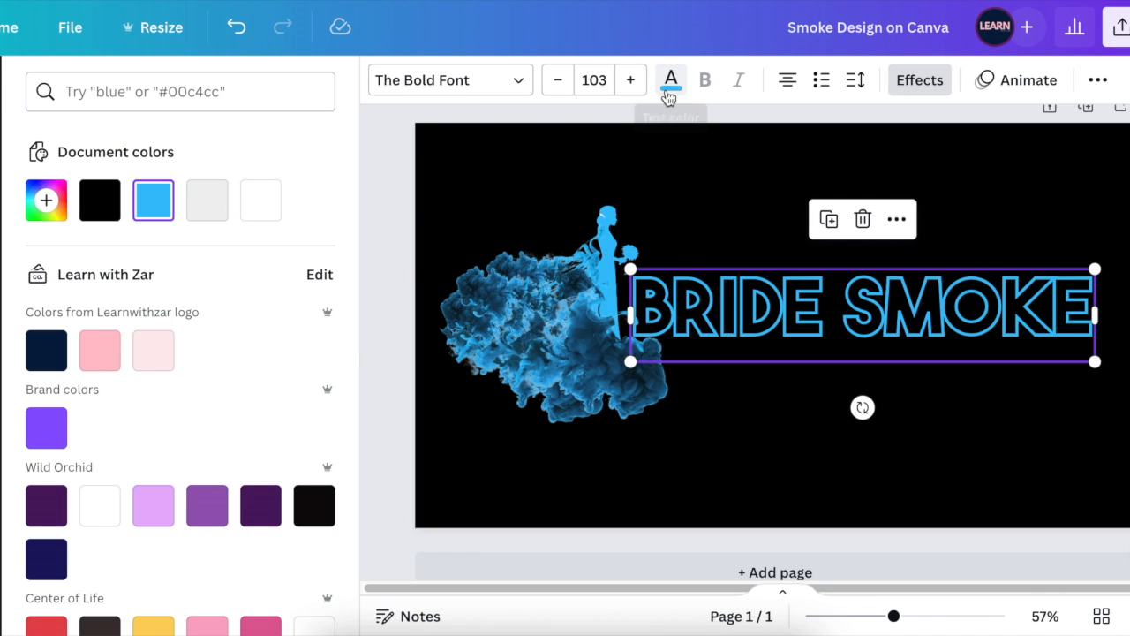
Recolor the title with a custom blue sampled from the bride illustration
click(46, 200)
click(299, 403)
click(599, 233)
click(942, 500)
Shift the bride illustration slightly toward the title and enlarge the BRIDE SMOKE title slightly
drag(590, 399, 598, 396)
click(820, 371)
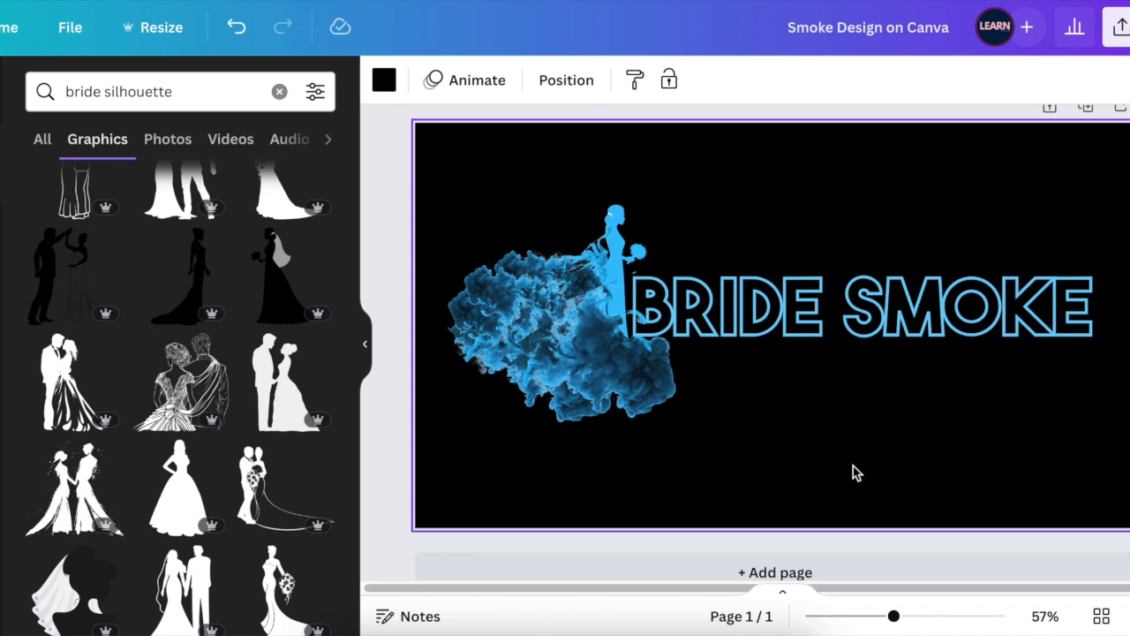
click(1079, 361)
click(929, 482)
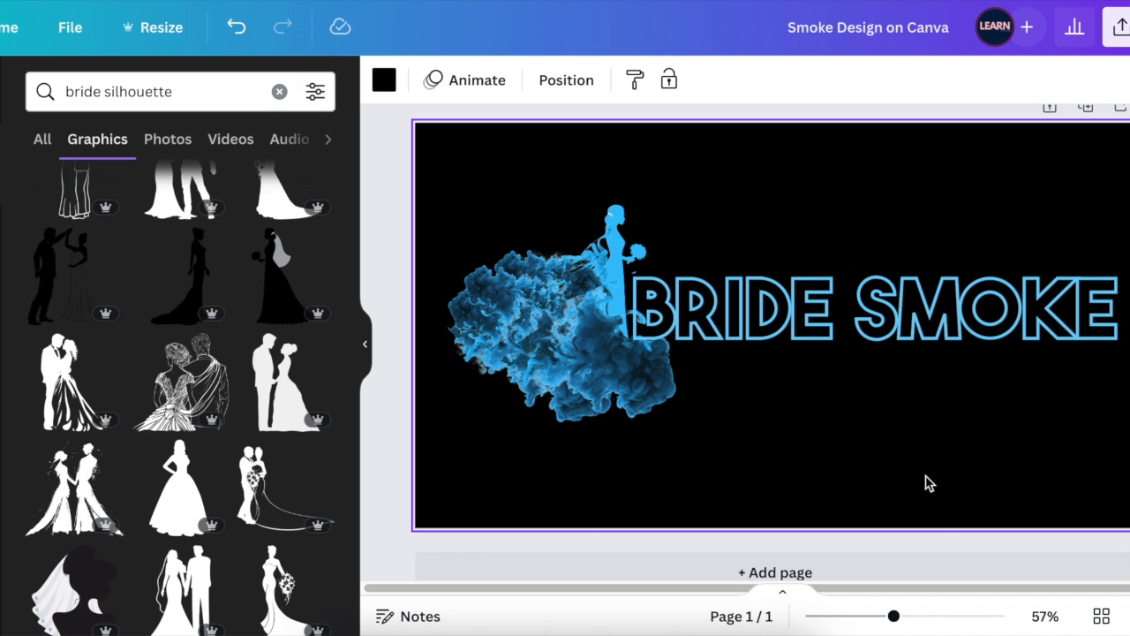
Add a bold, light grey "TAG LINE" text in Bebas Neue at about size 50.7, centered beneath the BRIDE SMOKE title
key(t)
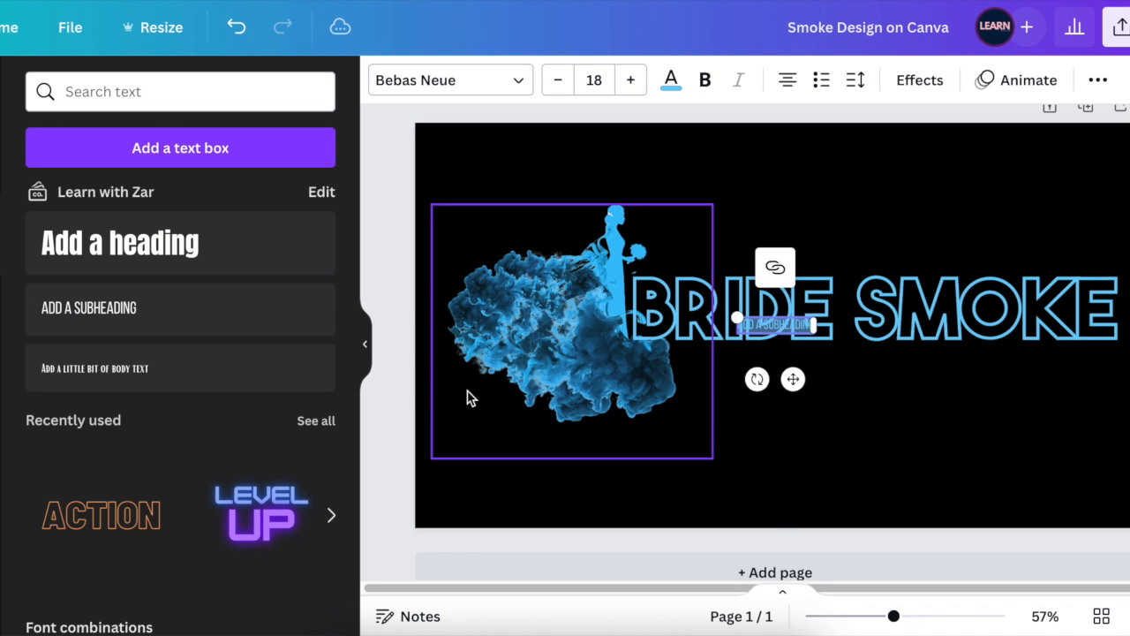
click(671, 79)
text(TAG LINE)
key(Escape)
click(888, 501)
click(843, 554)
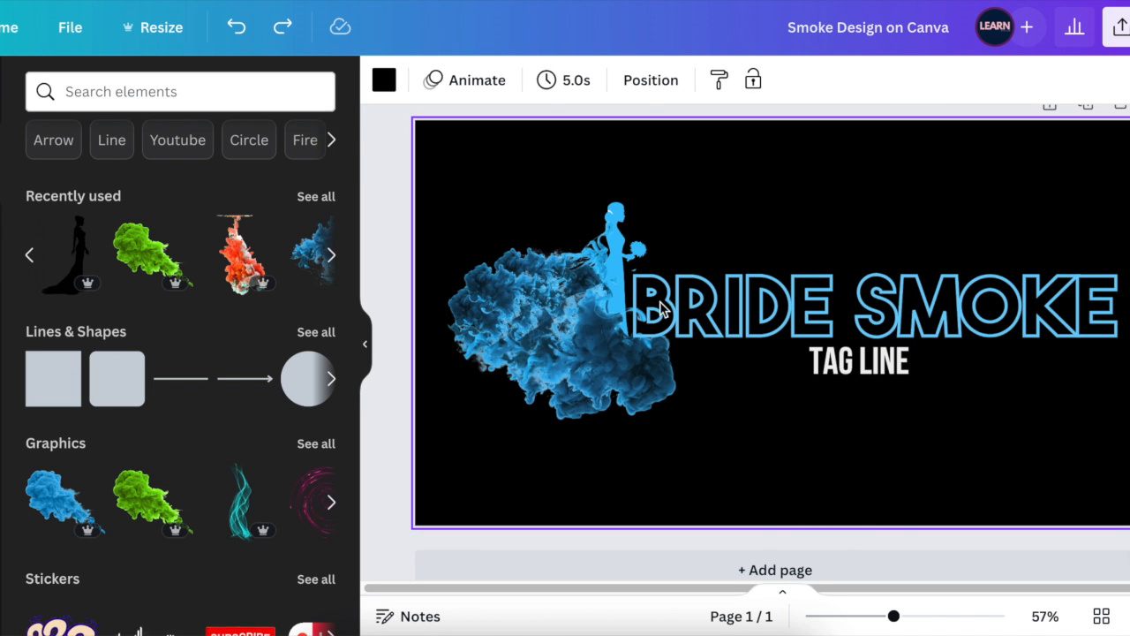
Ungroup the bride and smoke illustration so the silhouette can be edited separately
click(618, 263)
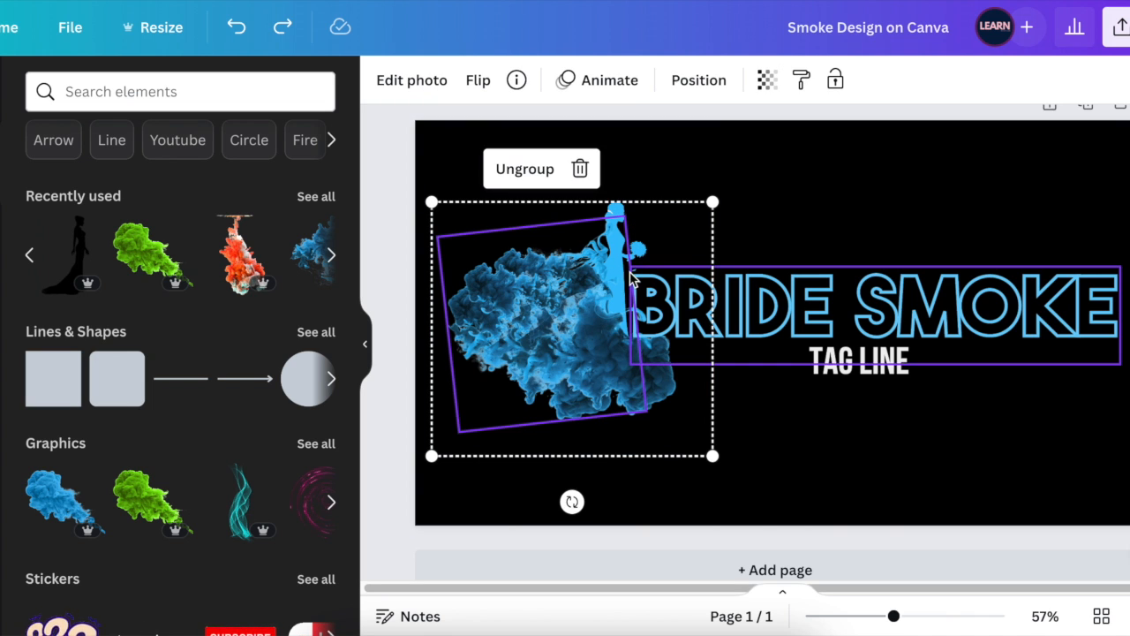
click(932, 493)
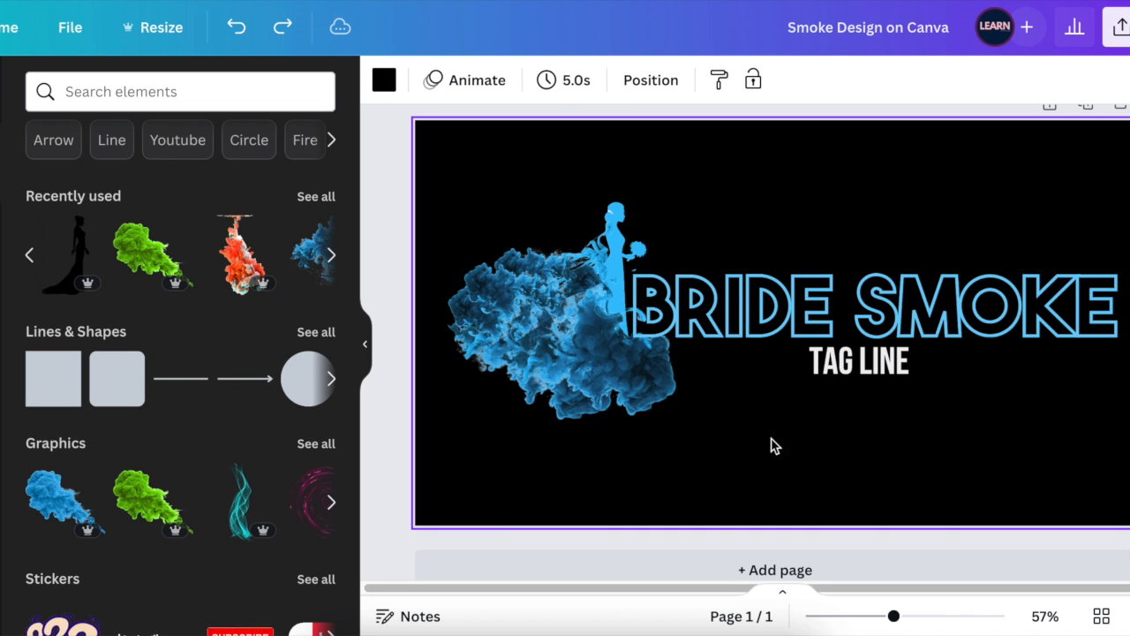
click(623, 292)
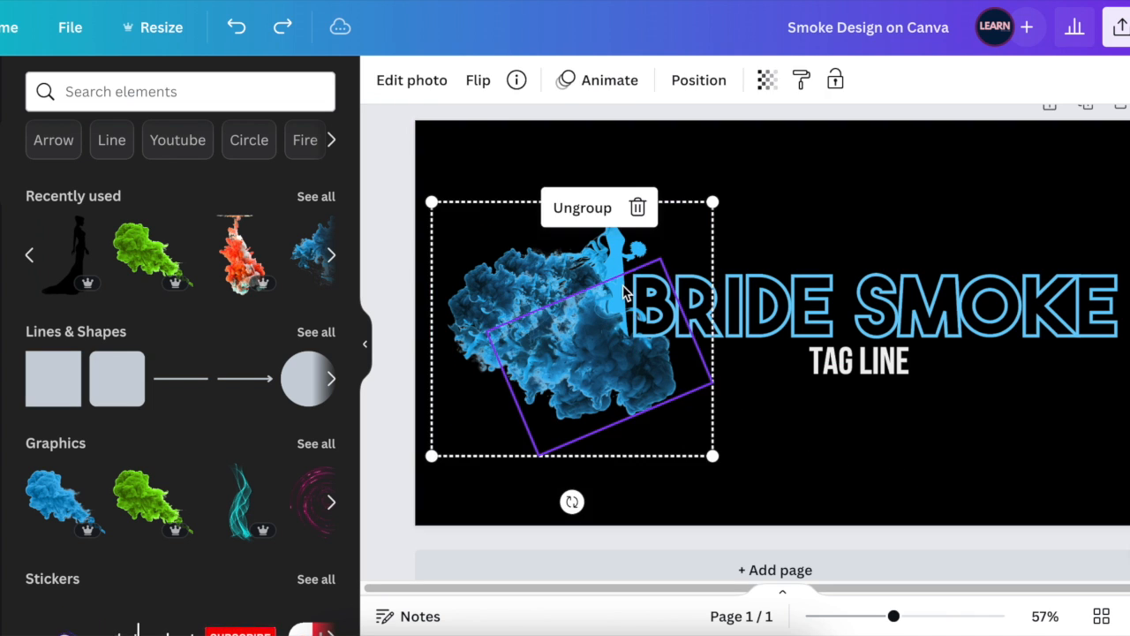
click(594, 217)
click(883, 441)
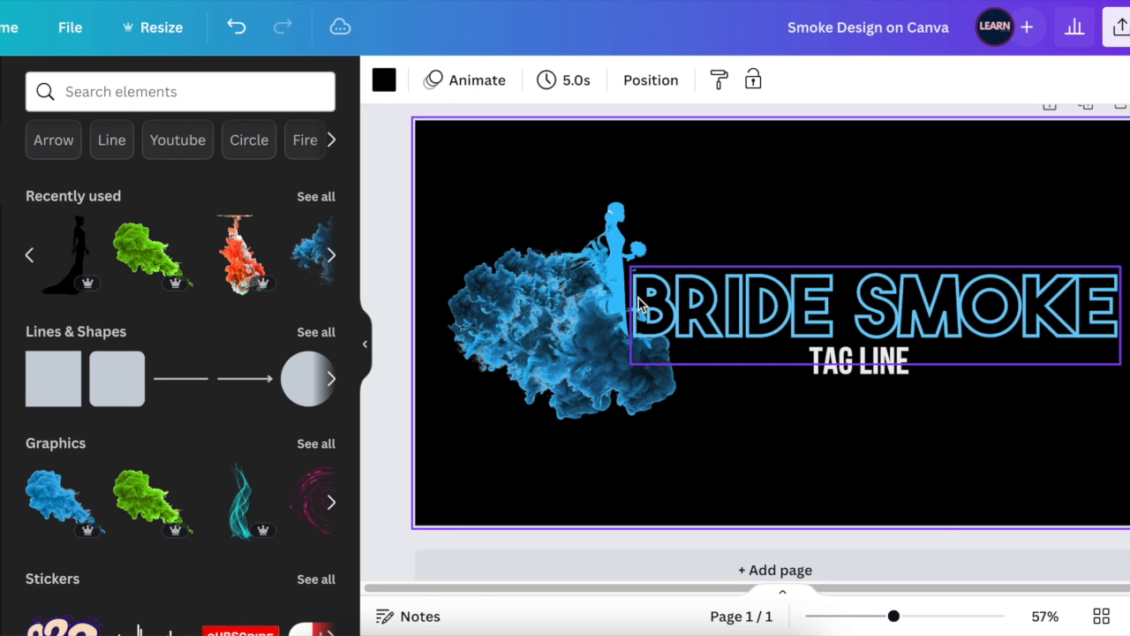
Recolor the bride silhouette white and its light grey accent with the document's light blue #6acefb
click(623, 219)
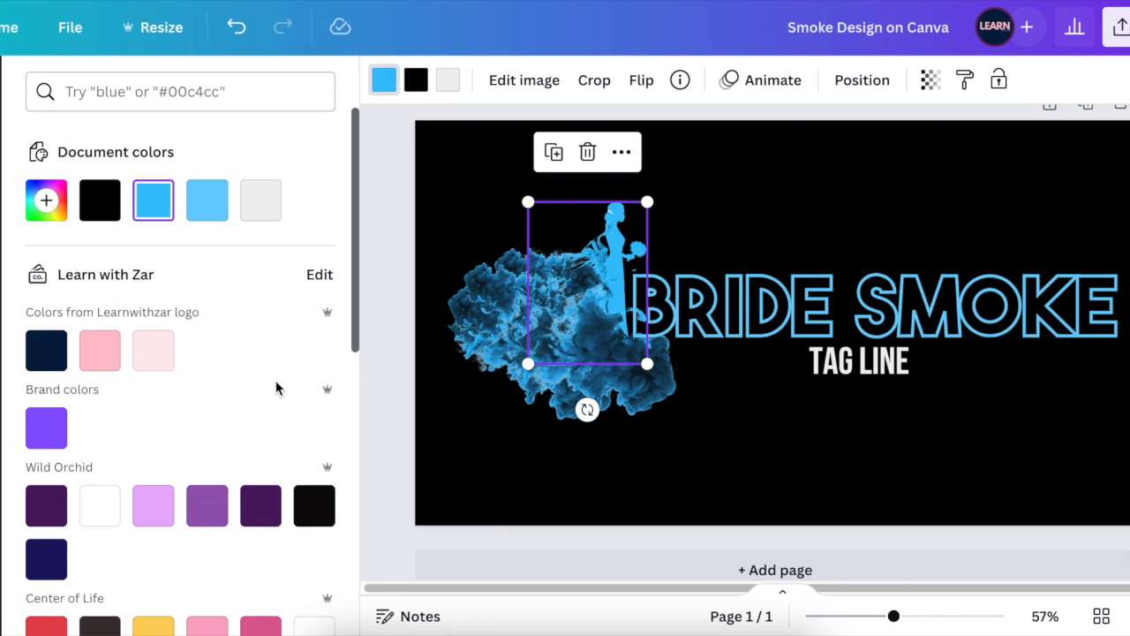
scroll(276, 389, down, 2)
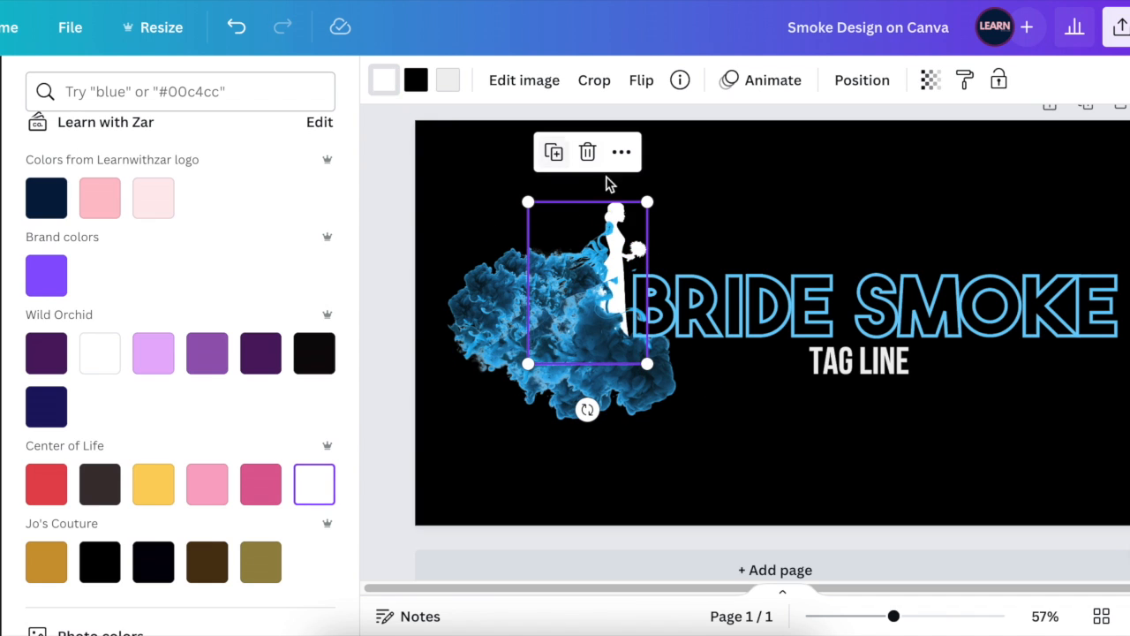
click(450, 85)
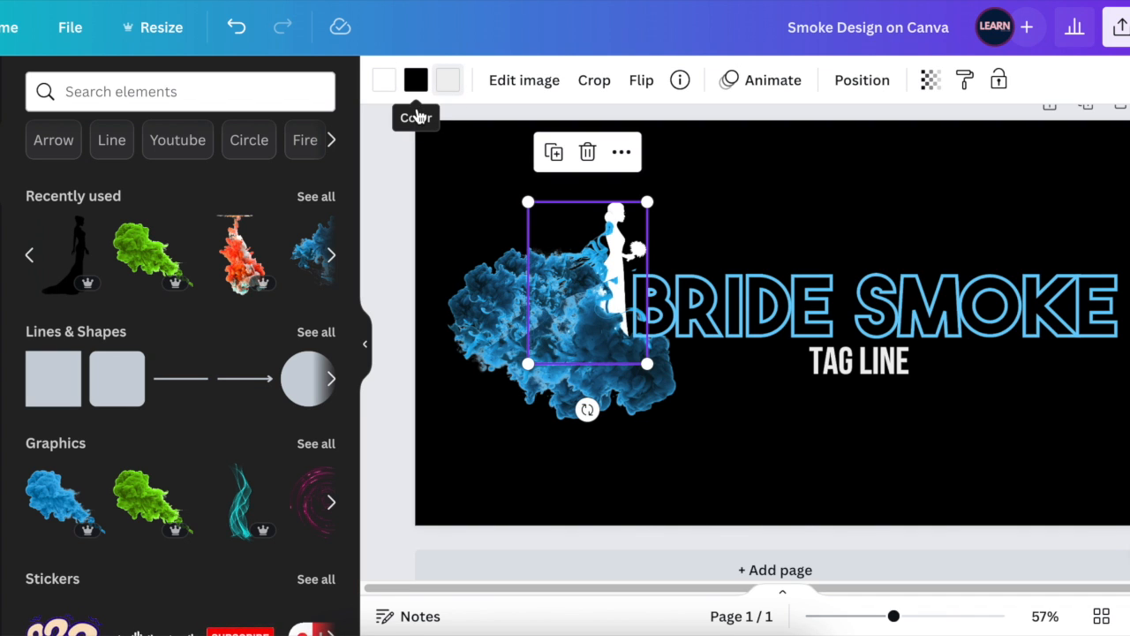
click(416, 84)
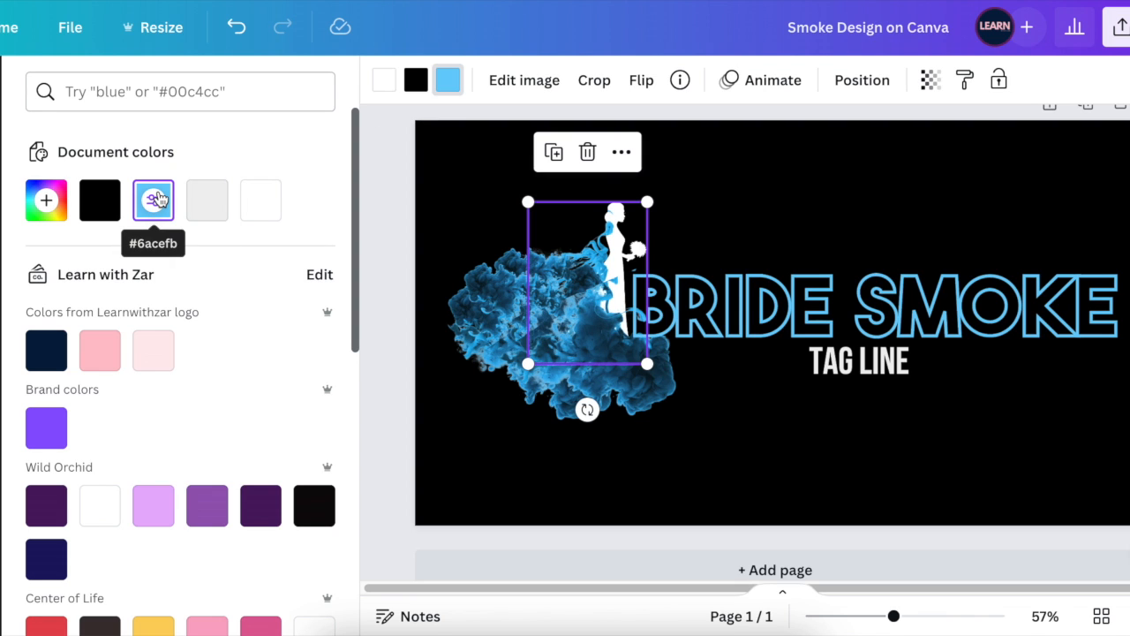
click(882, 444)
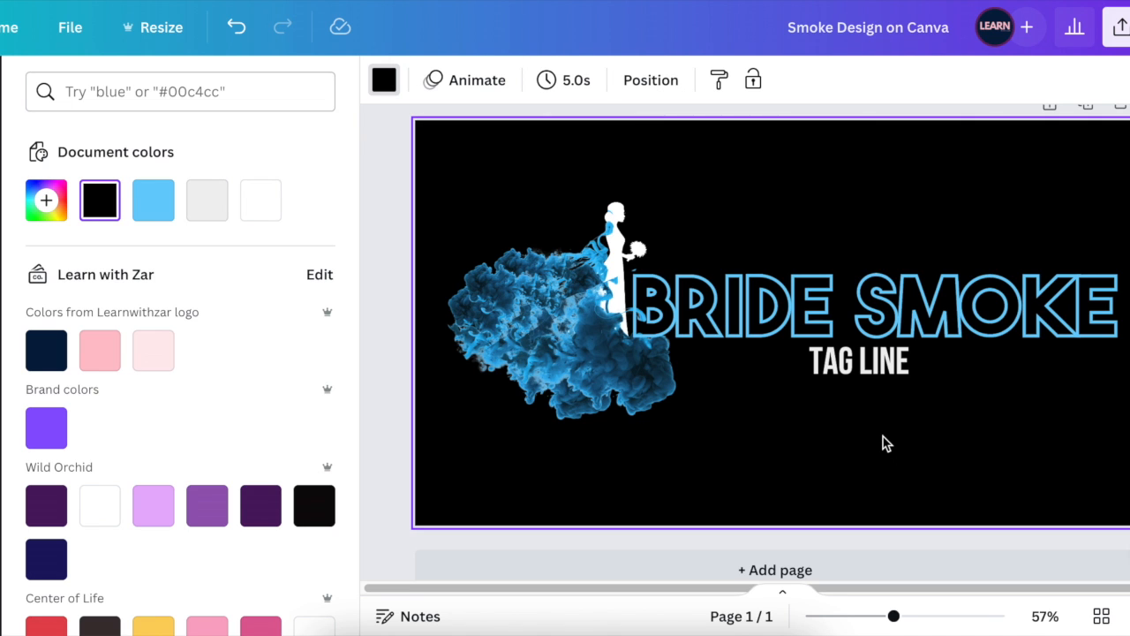
Replace the tag line with "CANVA DESIGN" in white and shift the bride illustration slightly away from the title
triple_click(870, 371)
key(BackSpace)
text(CANVA DESIGN)
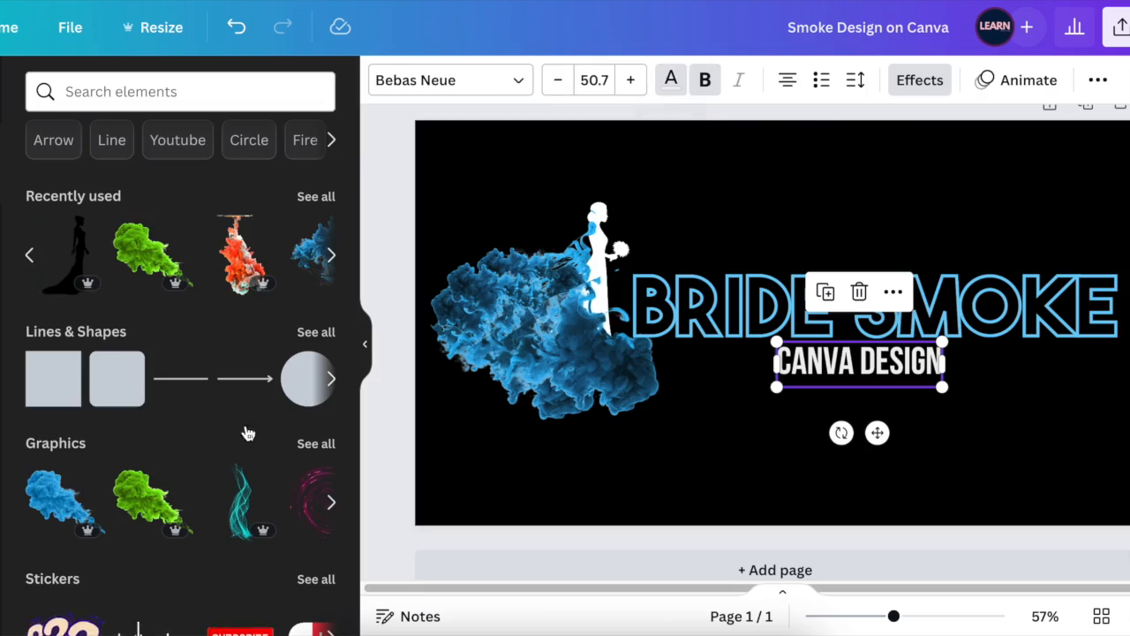
click(678, 488)
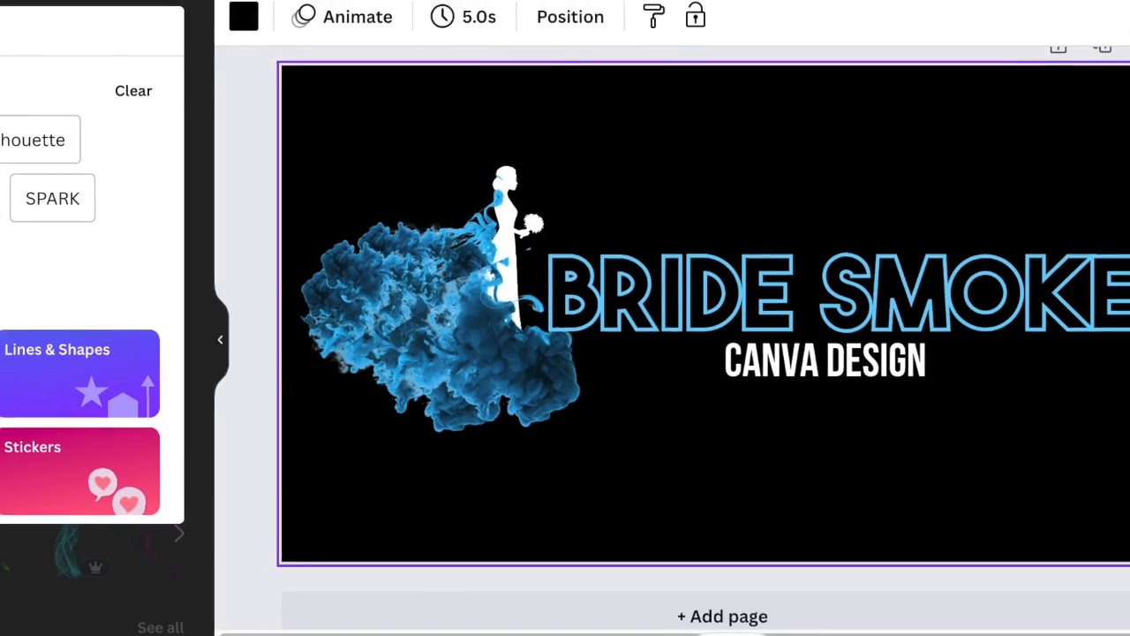
Search the elements for smoke videos and add the 29-second teal wave video to the page
text(smoke)
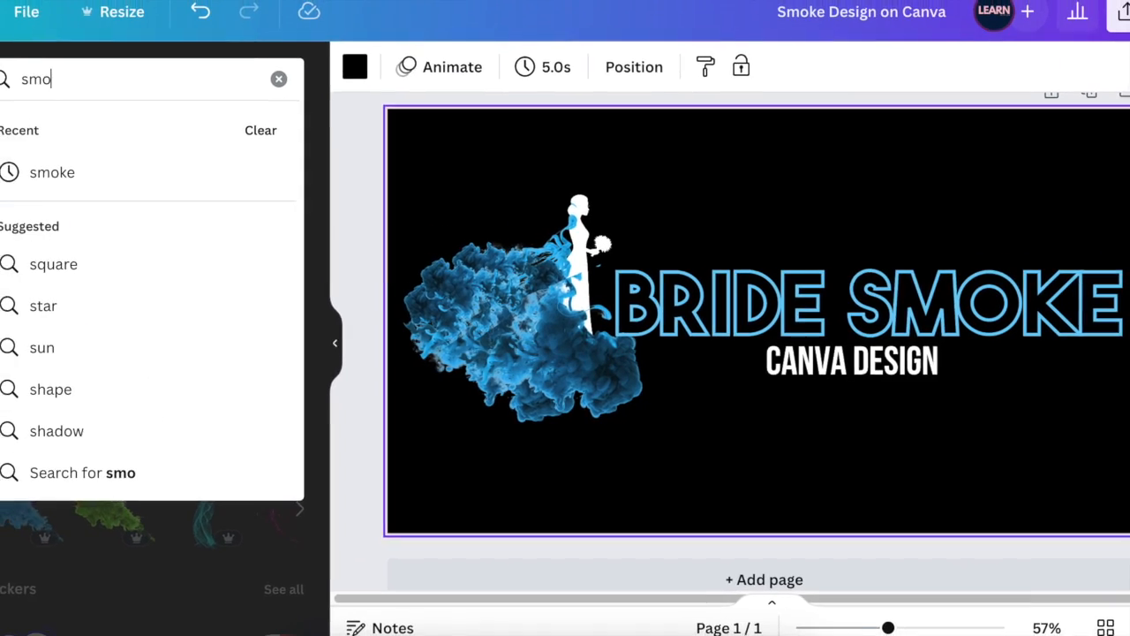
click(106, 175)
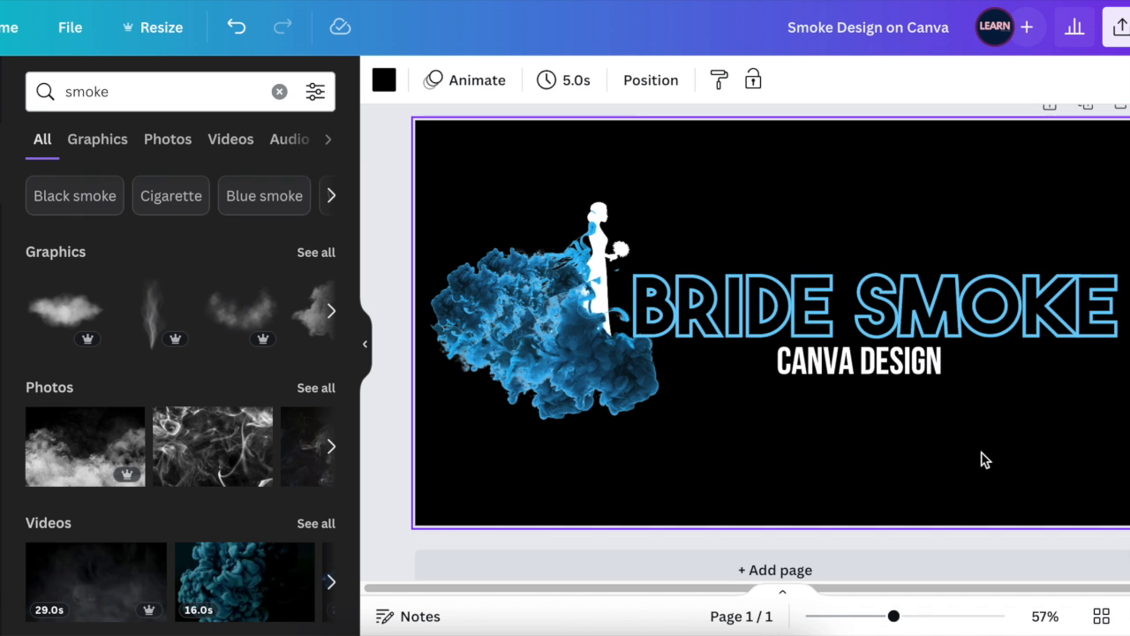
click(231, 142)
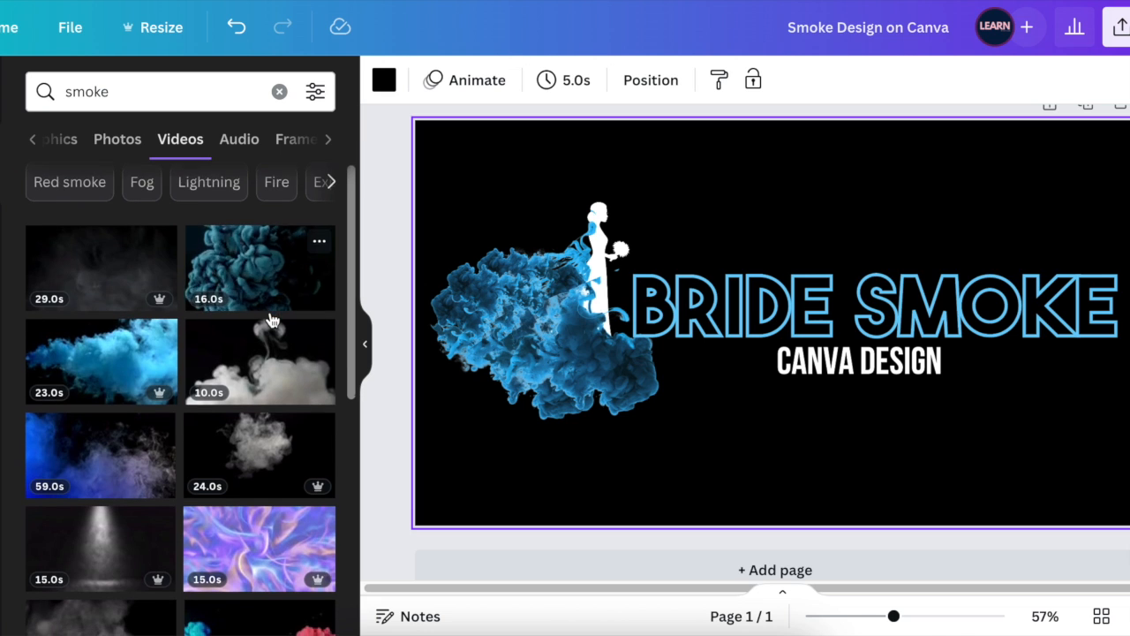
scroll(276, 334, down, 5)
scroll(276, 334, down, 1)
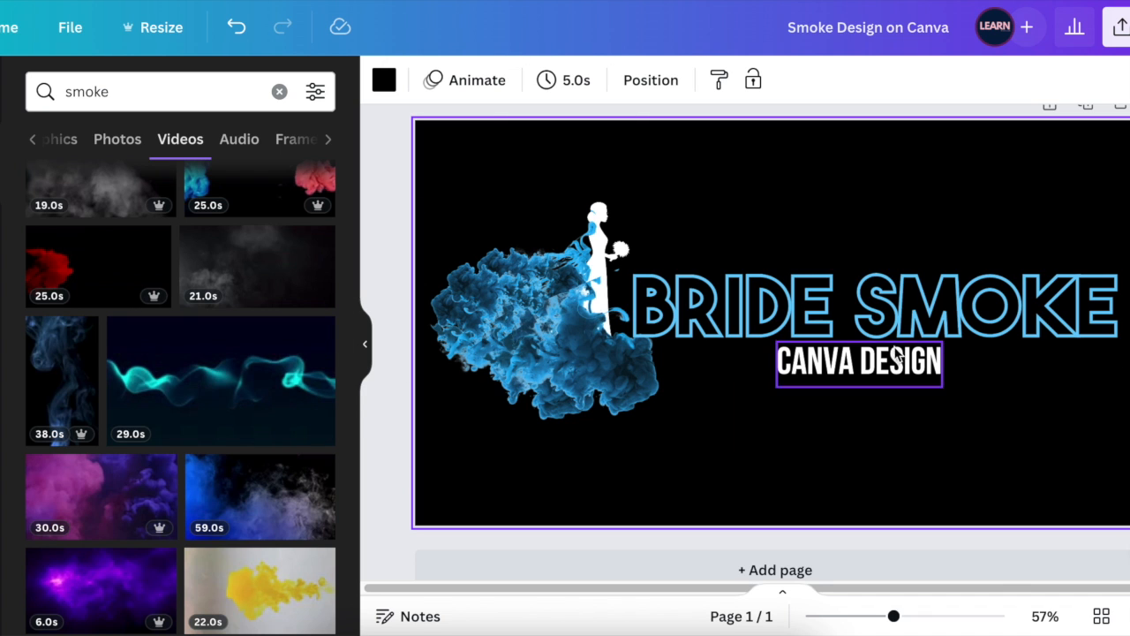
click(264, 406)
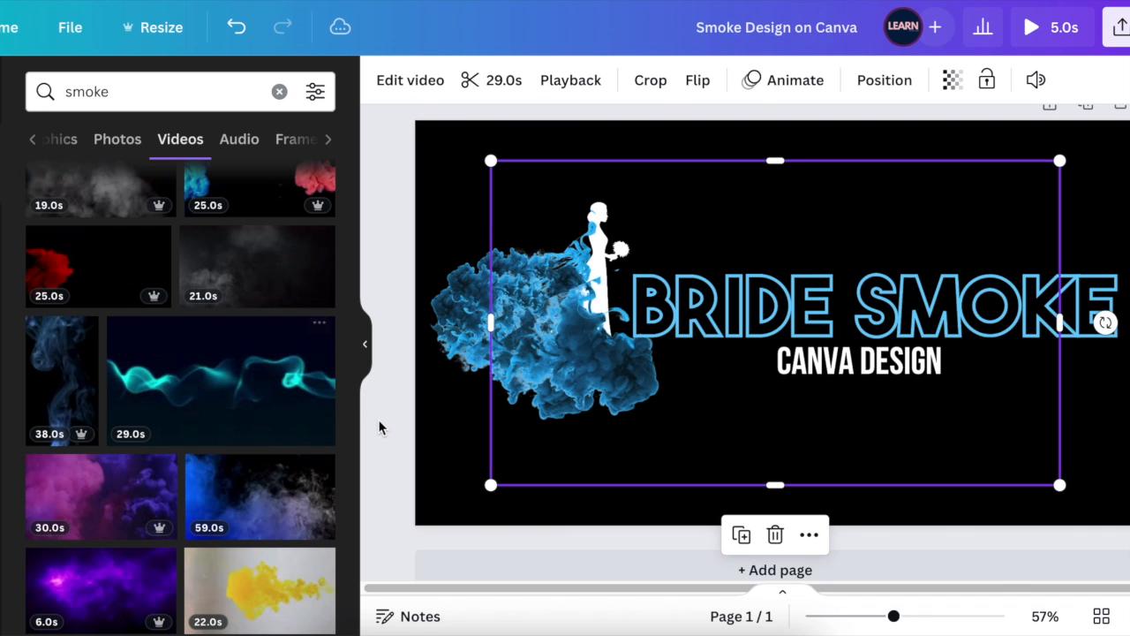
Move the teal wave video over to the BRIDE SMOKE title and send it to the back
mouse_move(606, 468)
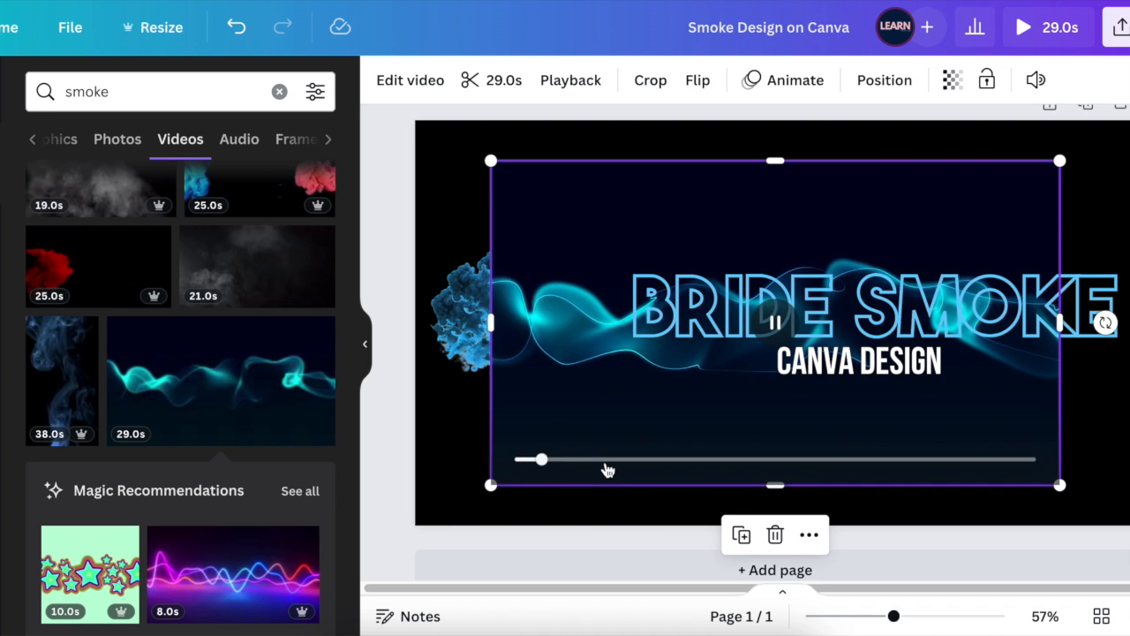
drag(569, 428, 661, 384)
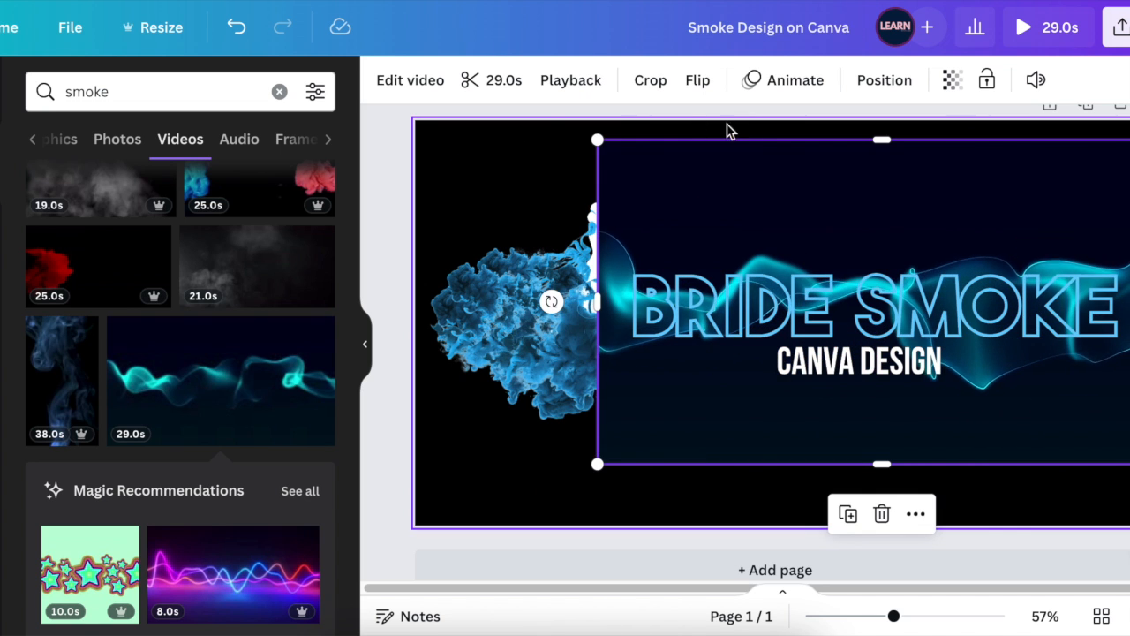
click(878, 81)
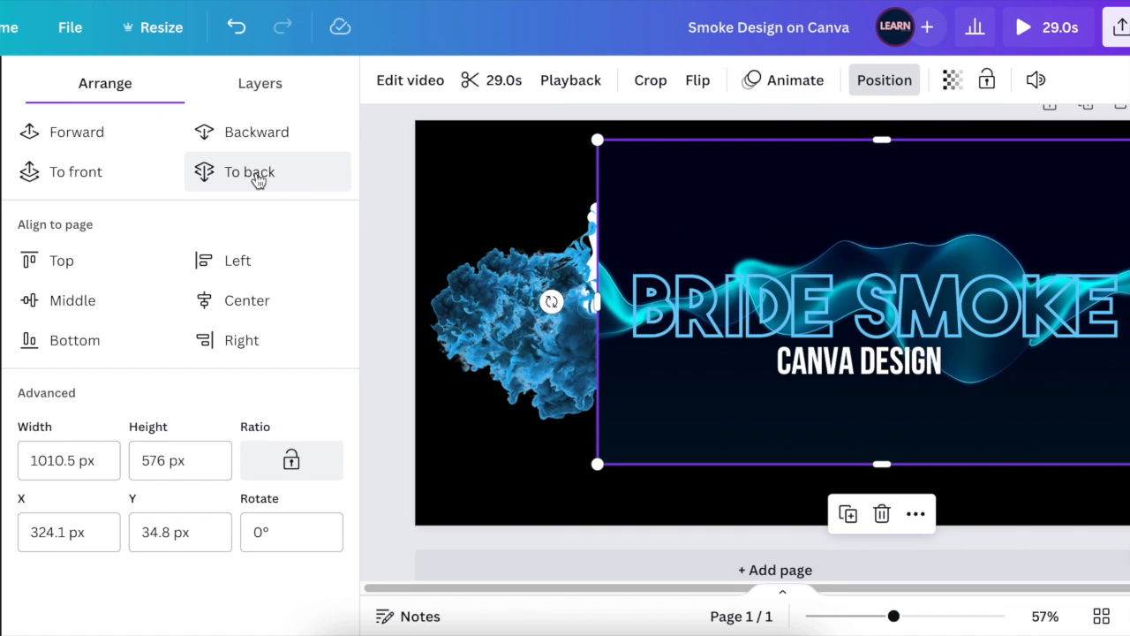
click(244, 171)
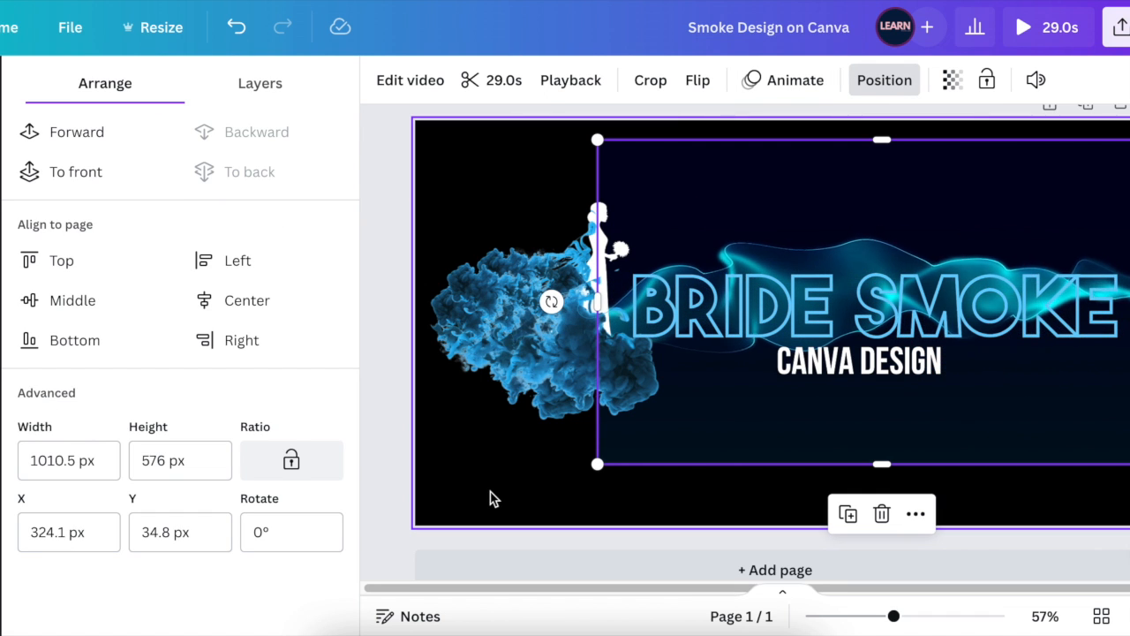
Nudge the wave video slightly down and remove its background
drag(719, 398, 720, 407)
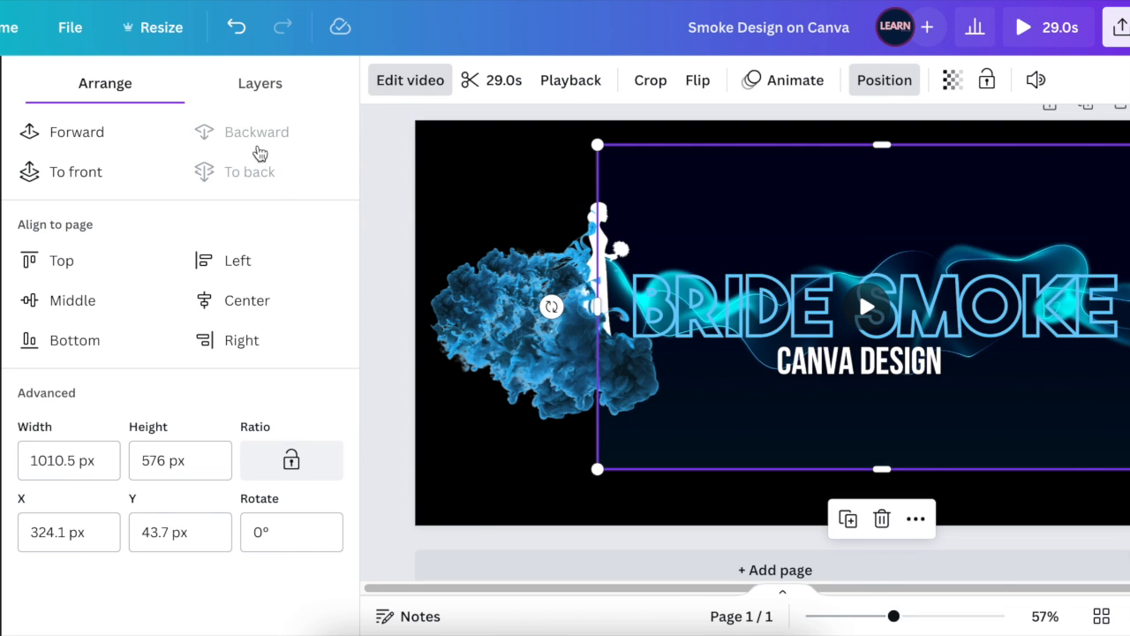
click(59, 233)
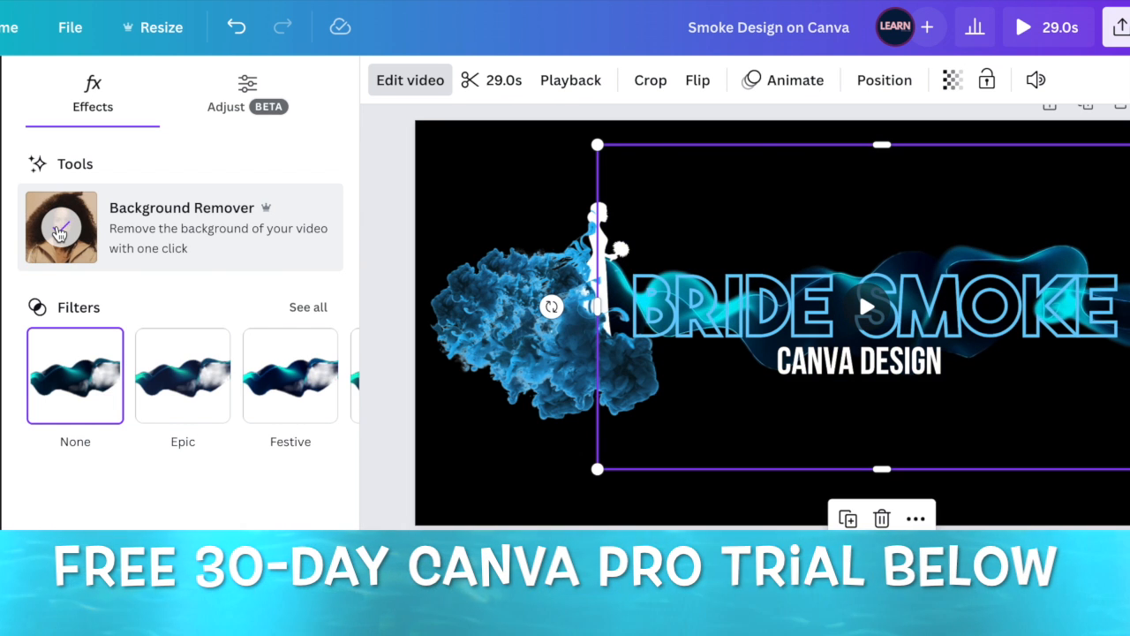
click(533, 496)
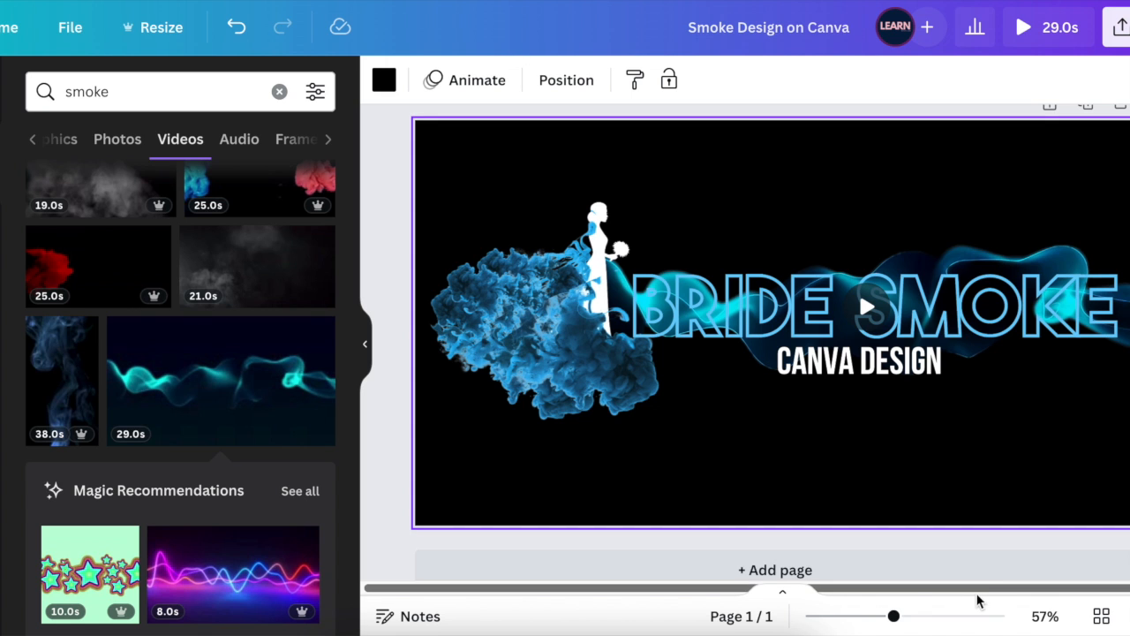
Preview the animated design in full screen and return to the editor
click(1046, 27)
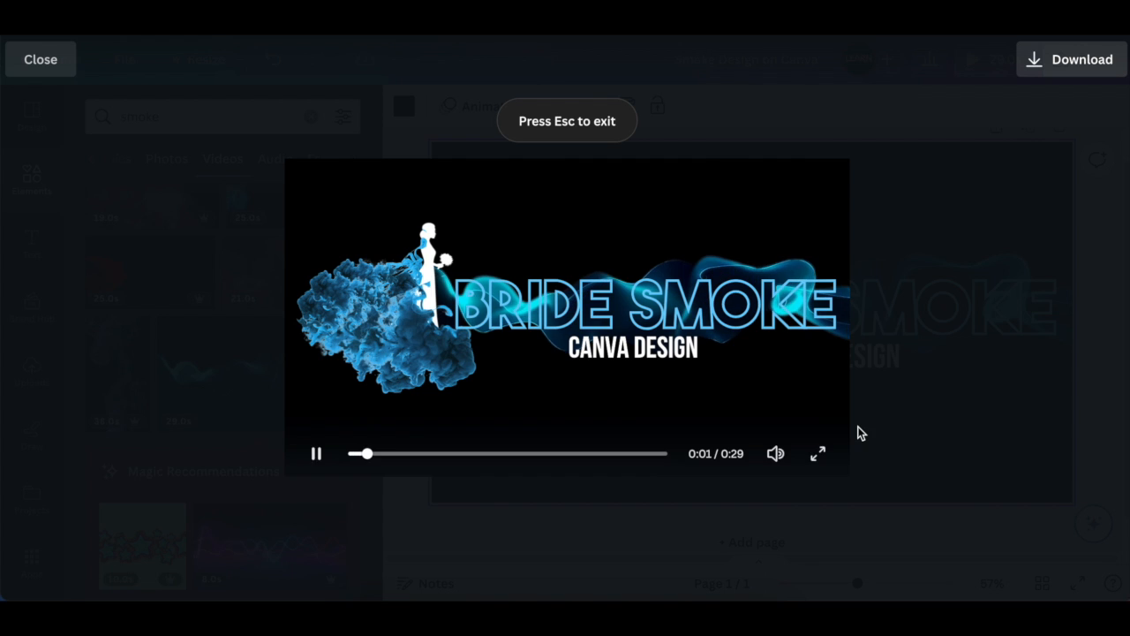
mouse_move(777, 459)
click(818, 454)
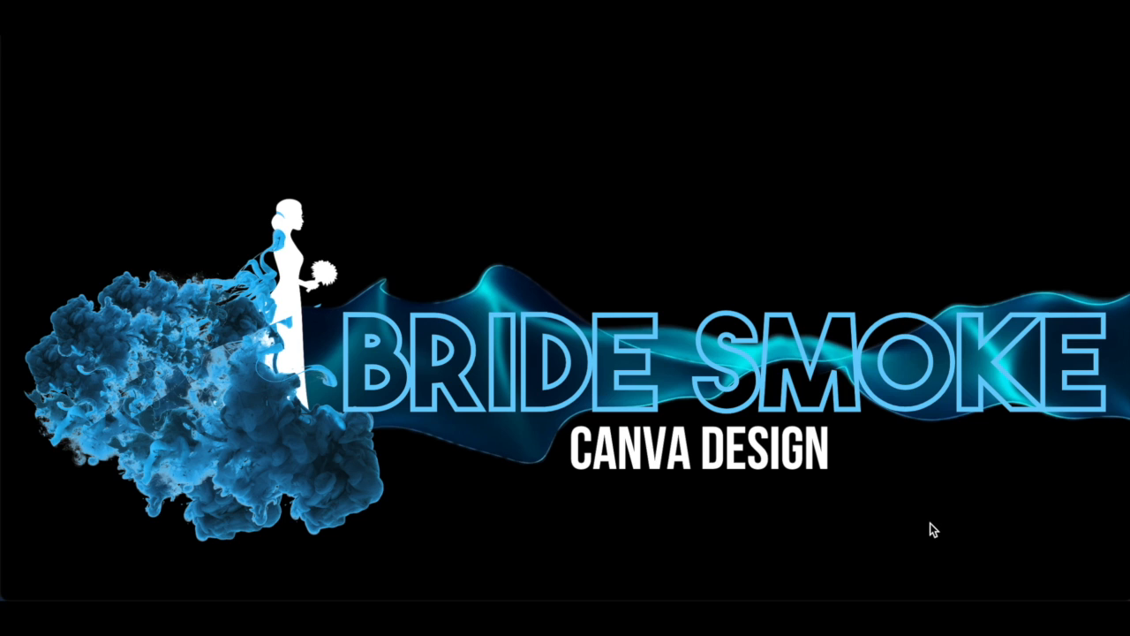
mouse_move(932, 521)
key(Escape)
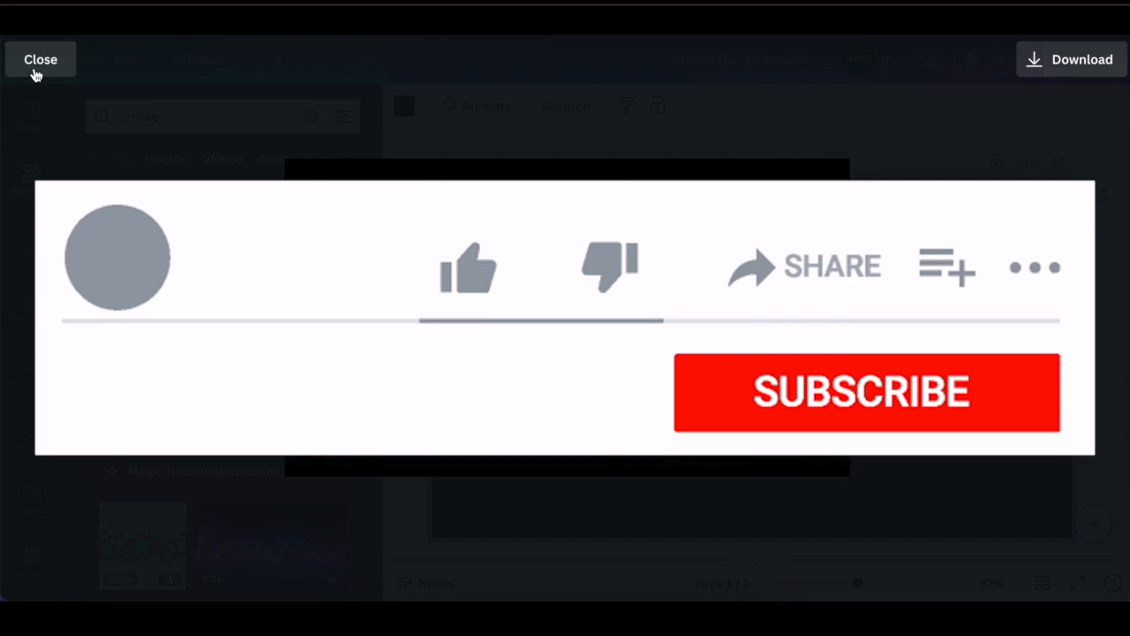
click(34, 70)
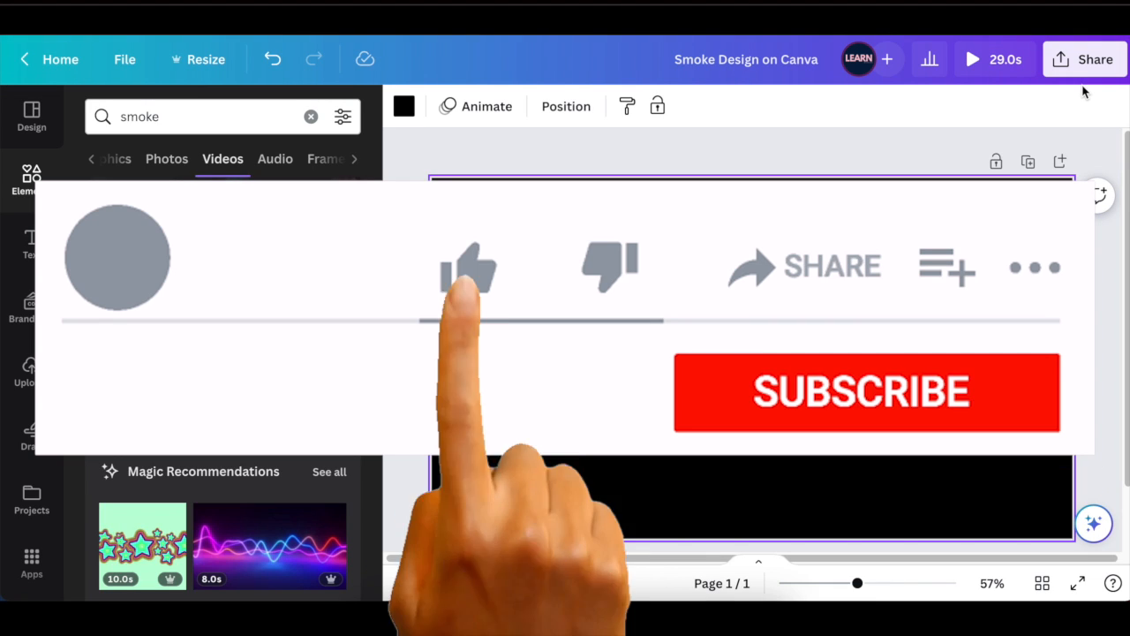